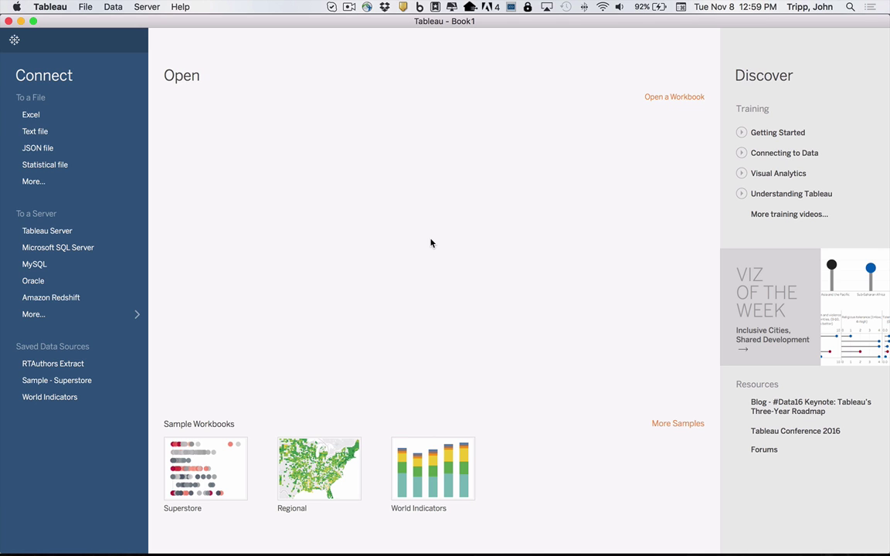
- Open the file browser from To a File and look through the Documents folders
left_click(34, 184)
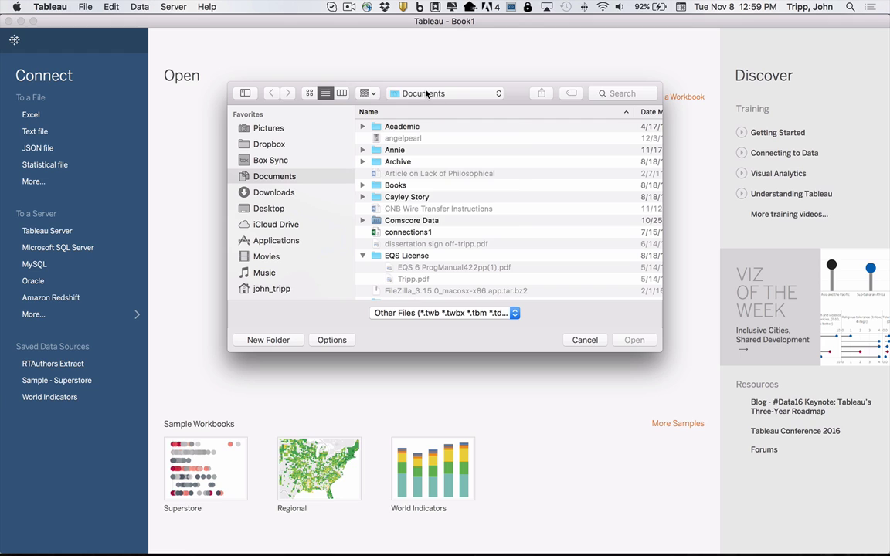
left_click(424, 93)
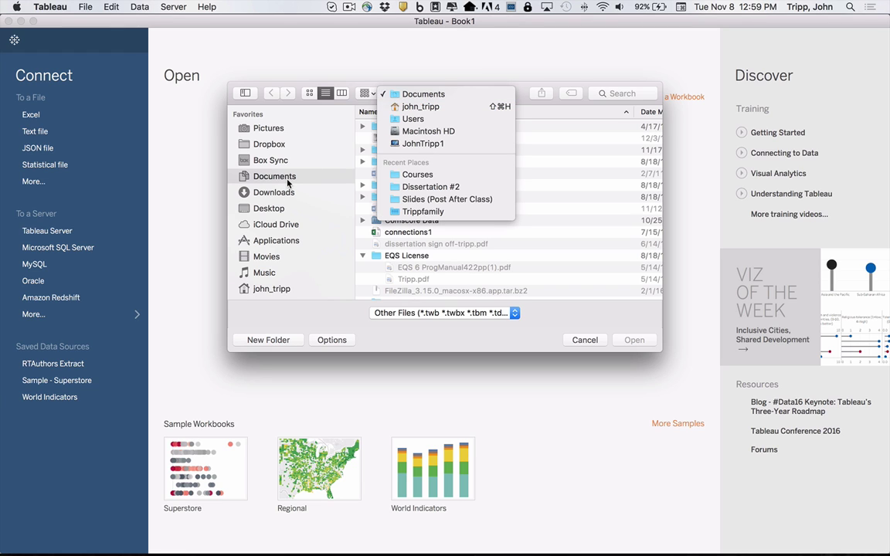
left_click(260, 168)
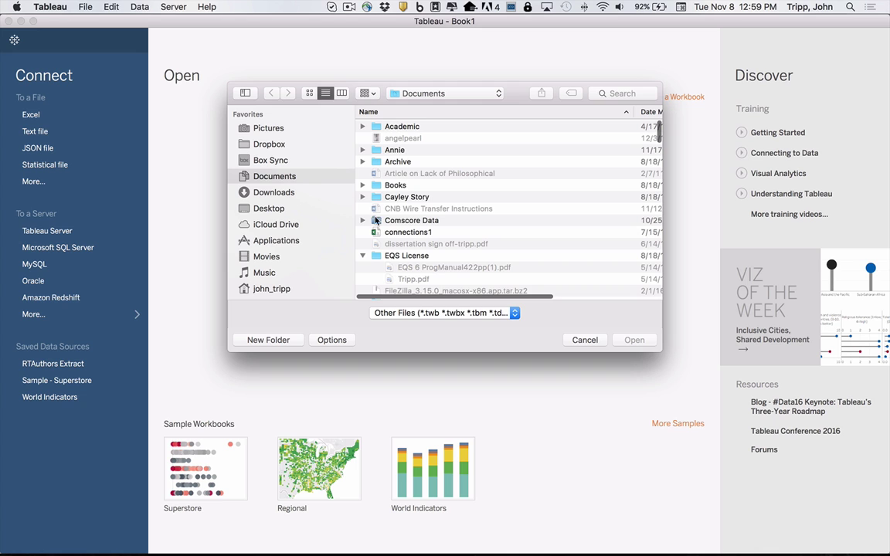
left_click(363, 255)
scroll(409, 237, "down", 15)
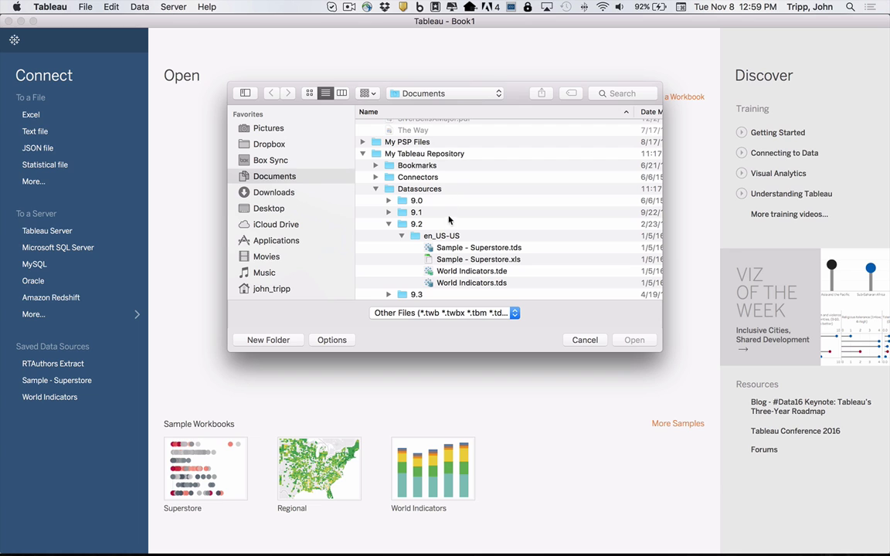
scroll(431, 230, "down", 5)
scroll(429, 234, "up", 4)
scroll(417, 250, "down", 5)
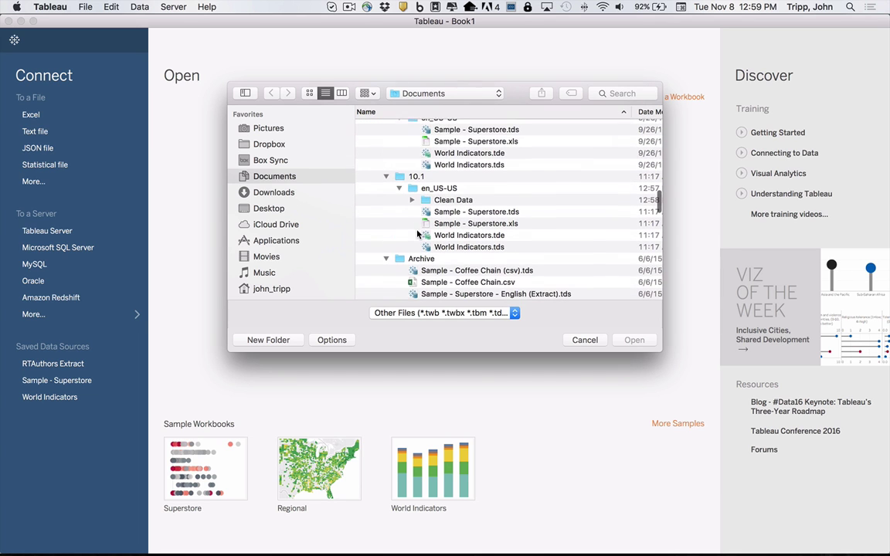
scroll(430, 163, "up", 3)
scroll(433, 170, "down", 3)
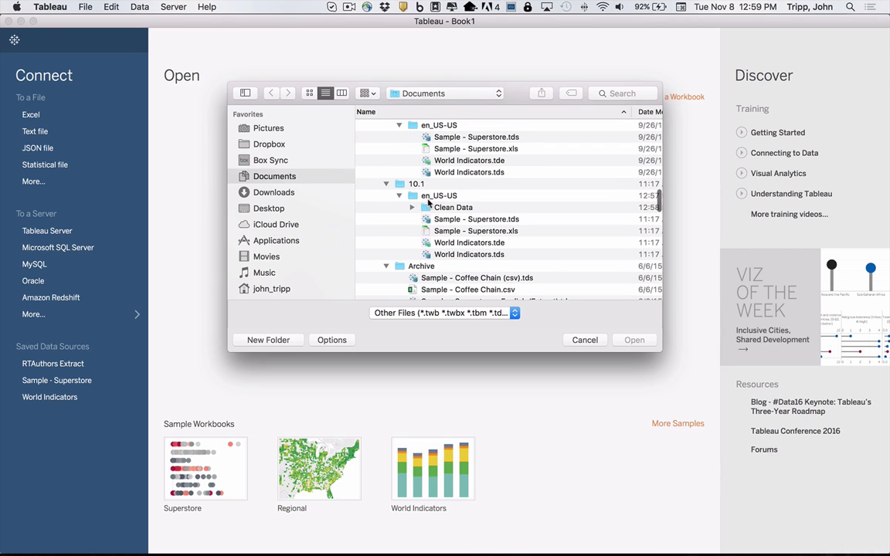
- Go into the 10.1 en_US-US datasources folder and select Sample - Superstore.tds
double_click(436, 197)
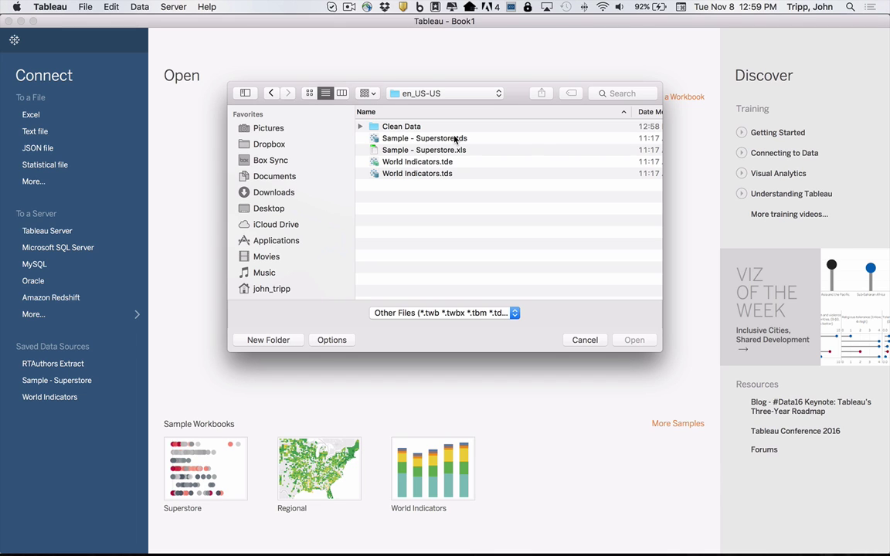
left_click(417, 93)
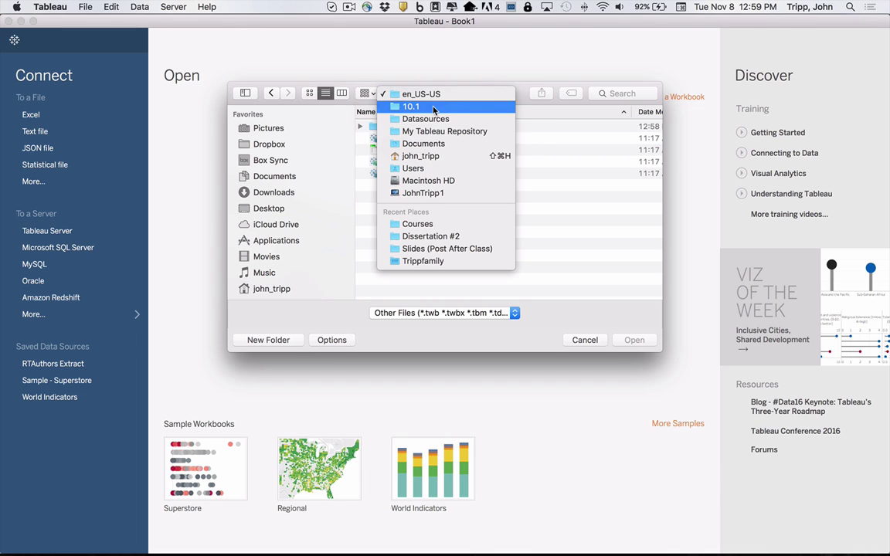
left_click(435, 96)
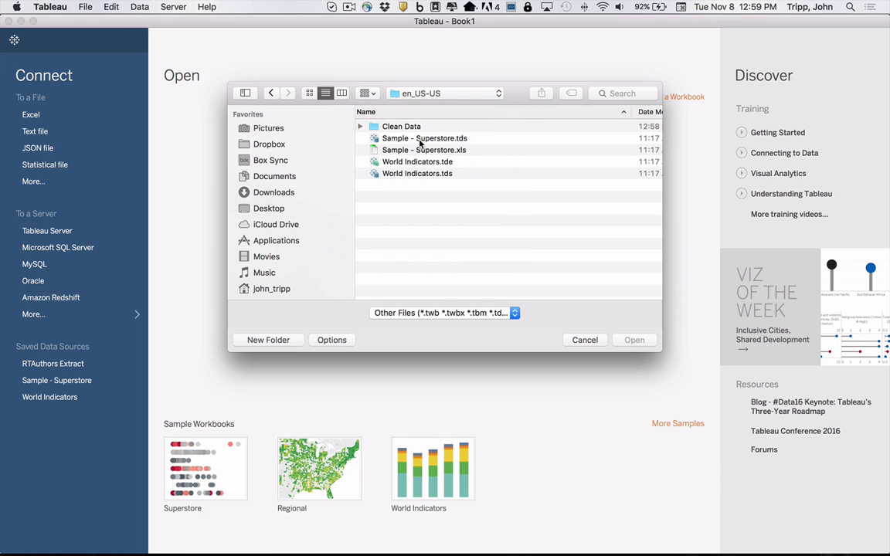
left_click(421, 140)
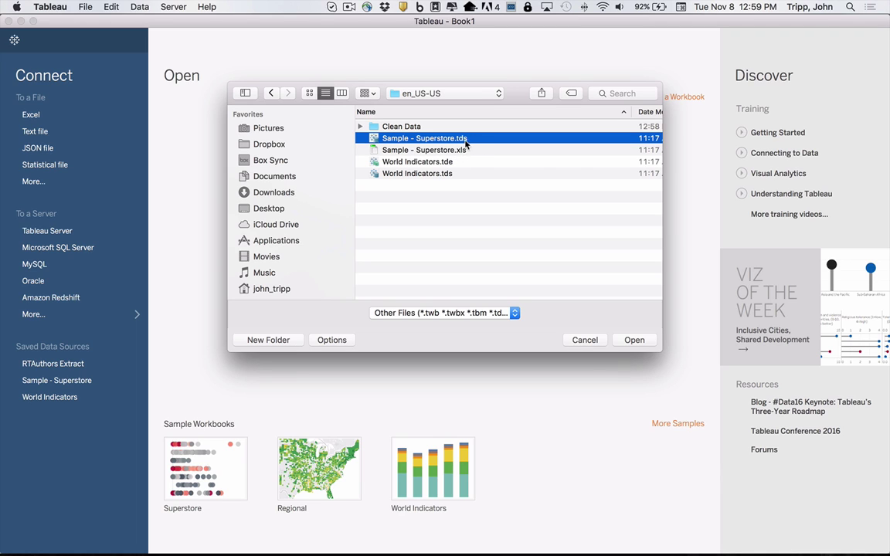
- Connect to Sample - Superstore and plot SUM(Profit) on Rows by Customer Name on Columns
left_click(634, 341)
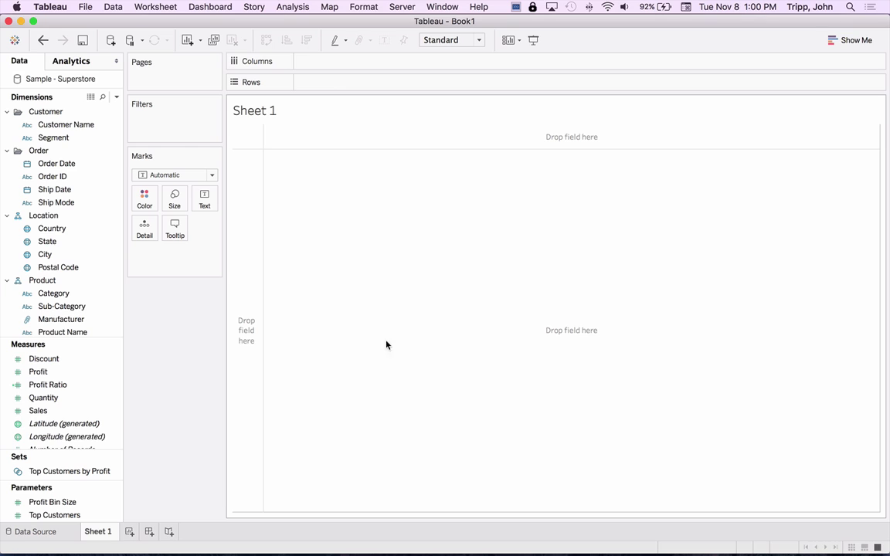
left_click_drag(40, 372, 335, 87)
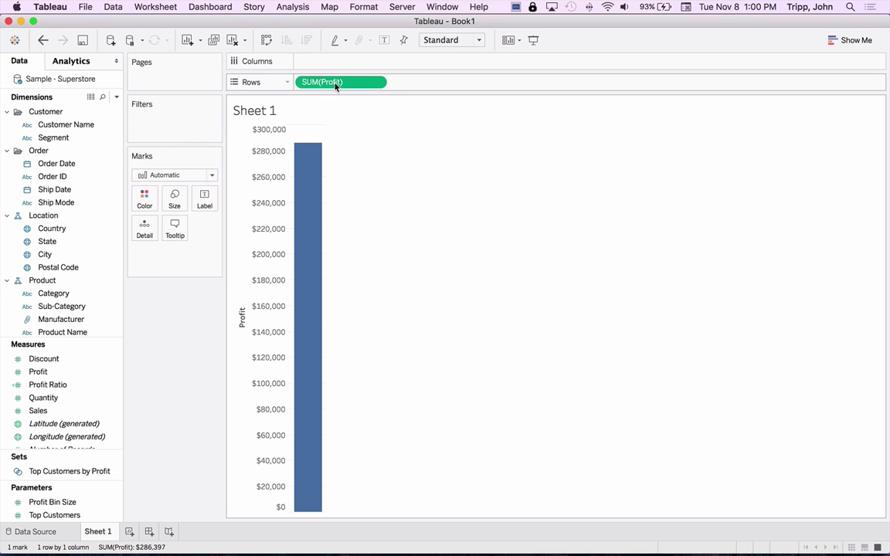
left_click_drag(63, 127, 336, 67)
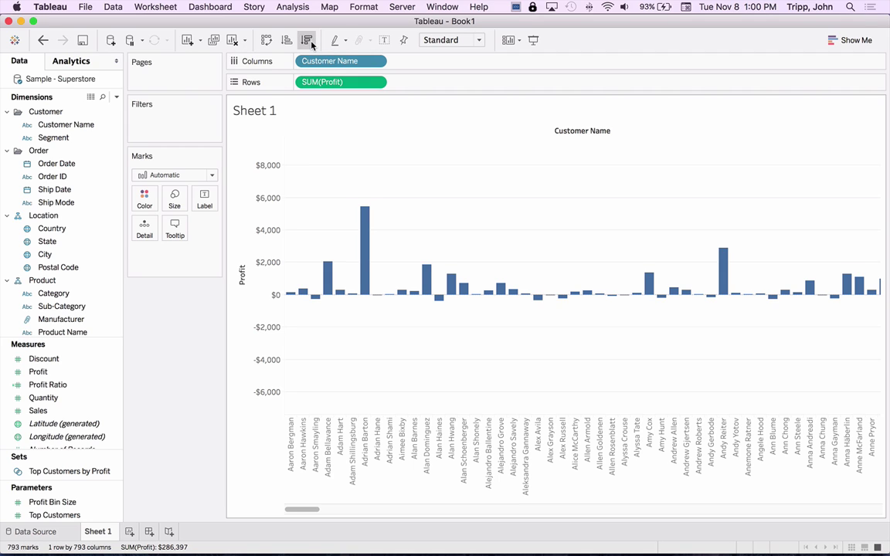
- Sort customers by profit descending and fit the chart to Entire View
left_click(308, 41)
left_click(481, 40)
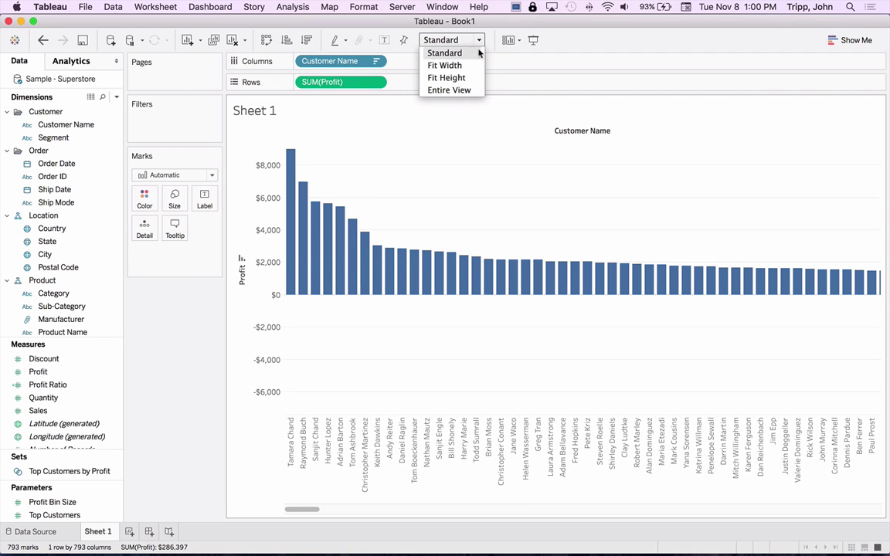
left_click(459, 88)
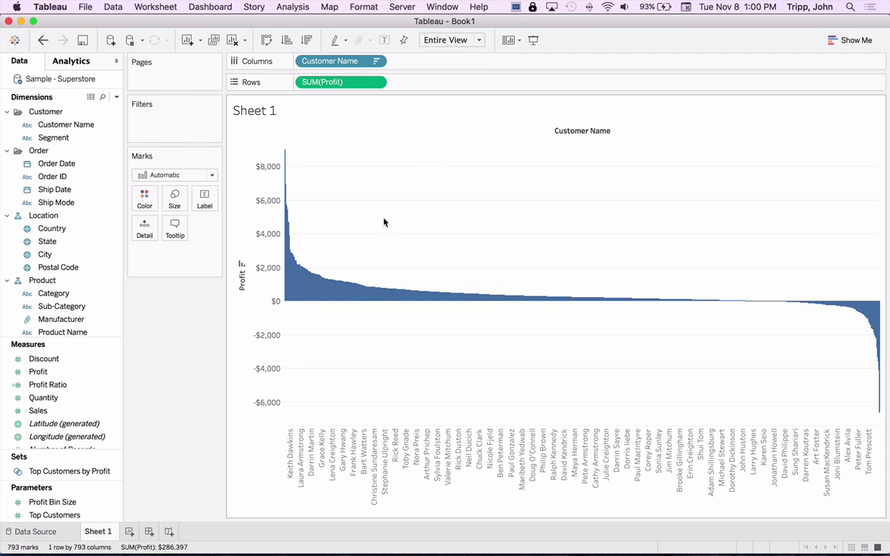
mouse_move(283, 153)
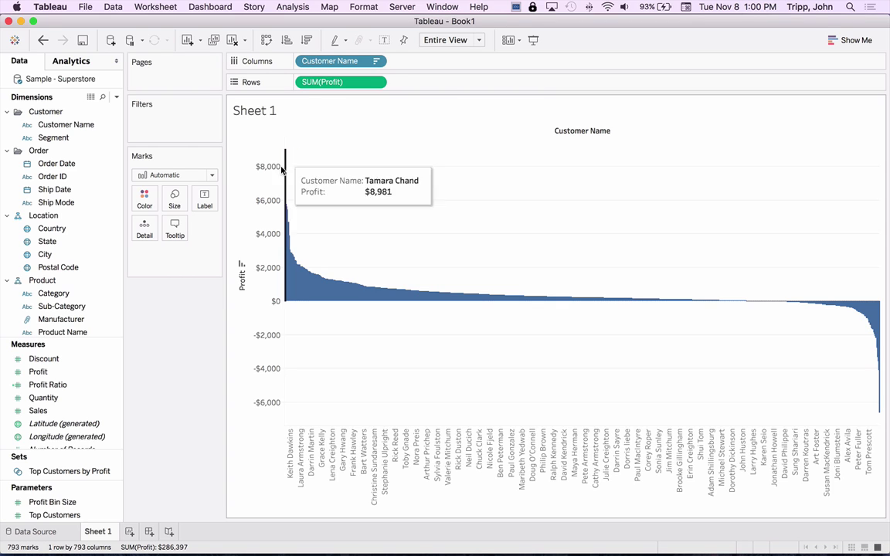
left_click(376, 82)
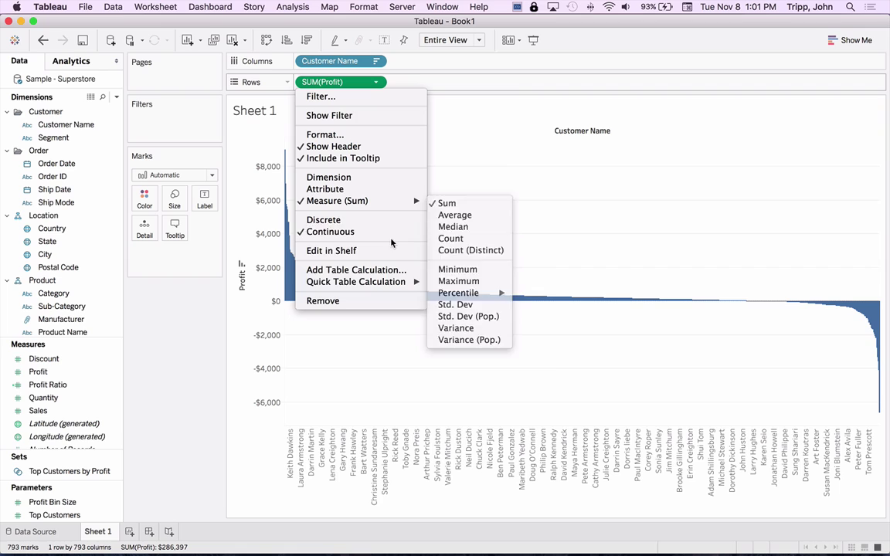
- Apply a Running Total quick table calculation to SUM(Profit) and switch the marks to Line
mouse_move(392, 289)
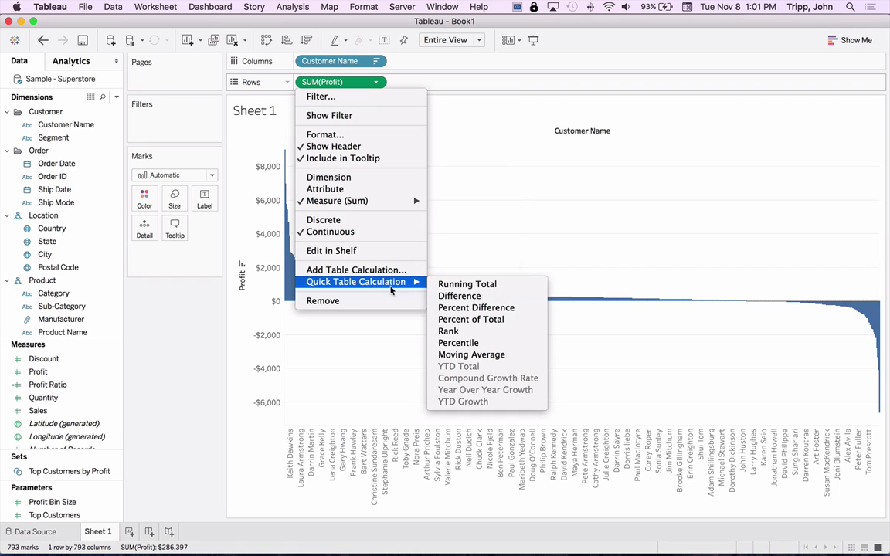
left_click(467, 285)
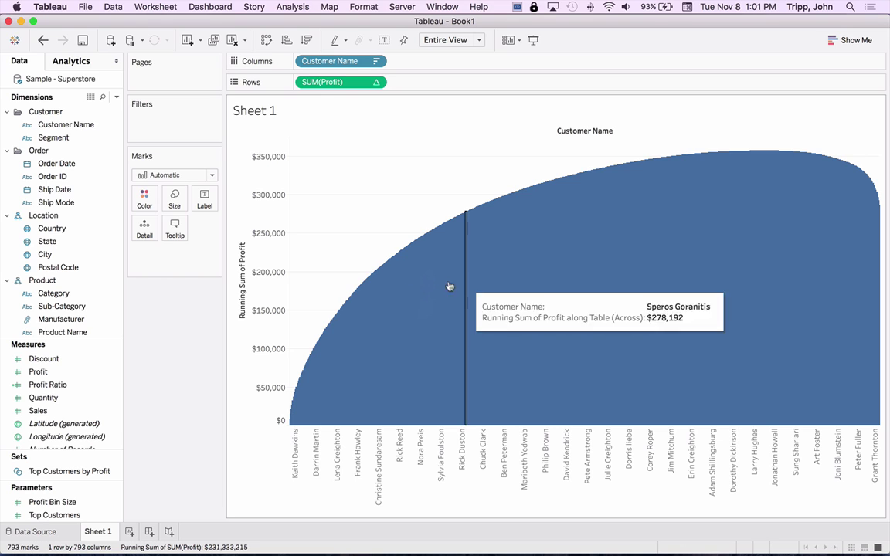
left_click(212, 176)
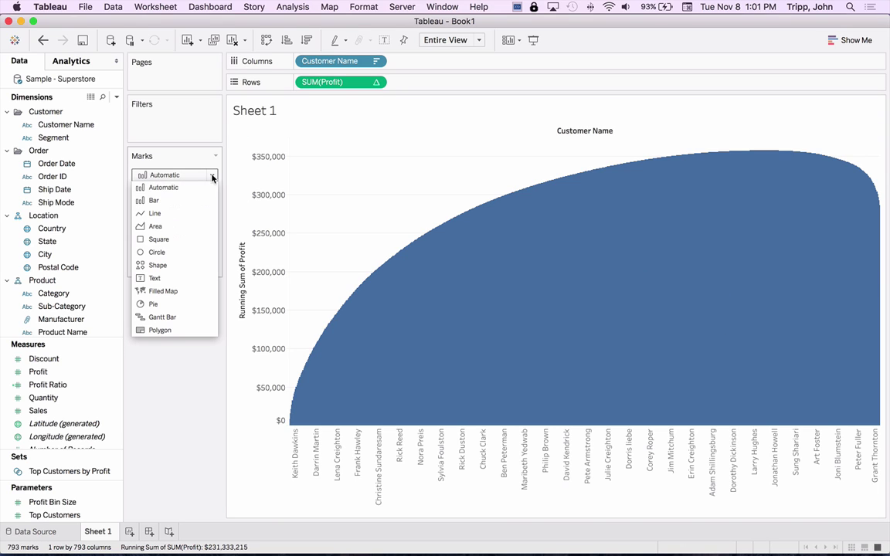
left_click(145, 212)
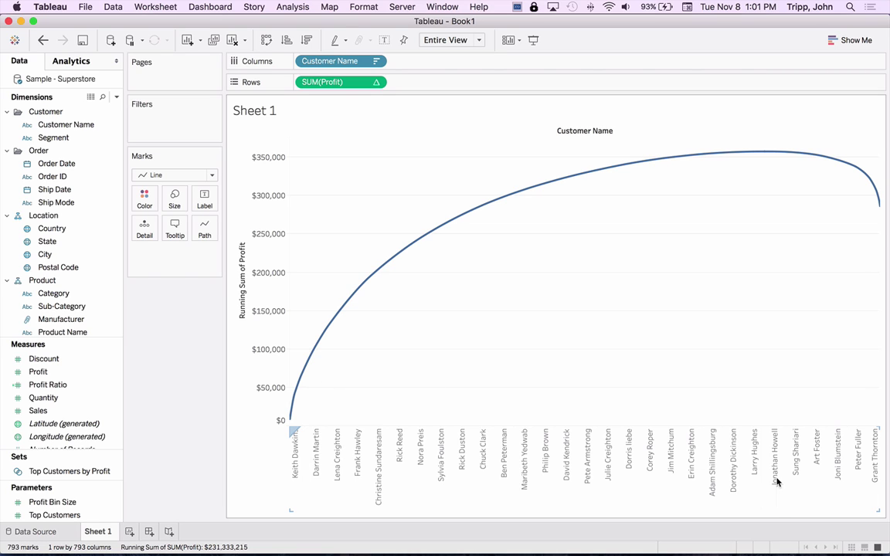
mouse_move(350, 313)
mouse_move(265, 370)
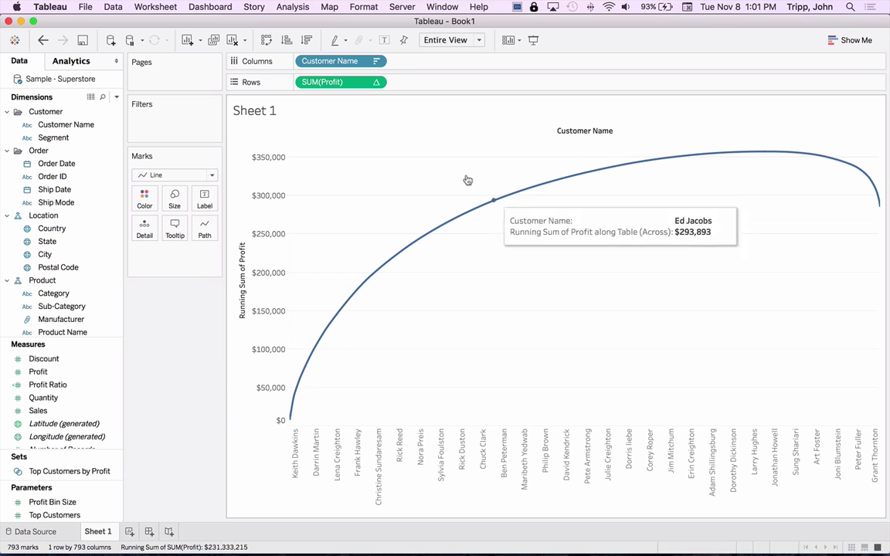
left_click(377, 83)
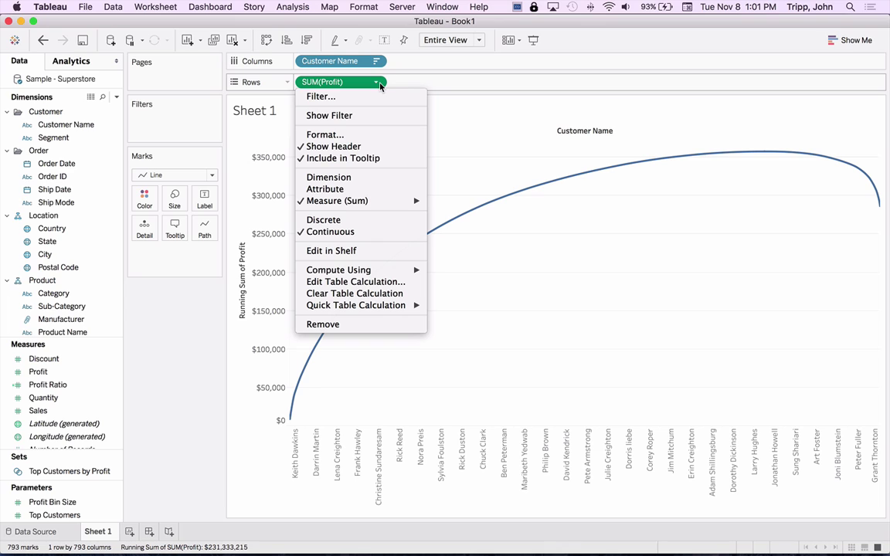
- Set the SUM(Profit) running total to compute using Customer Name
mouse_move(388, 272)
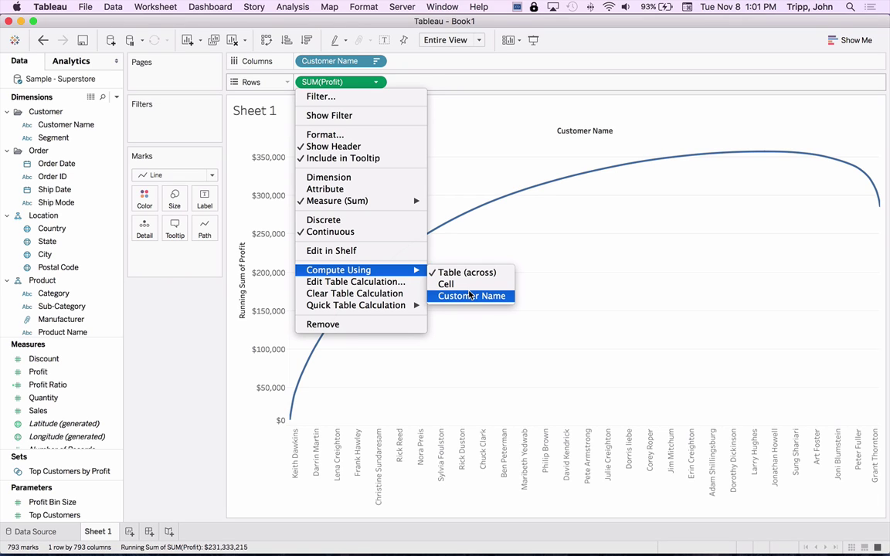
left_click(469, 297)
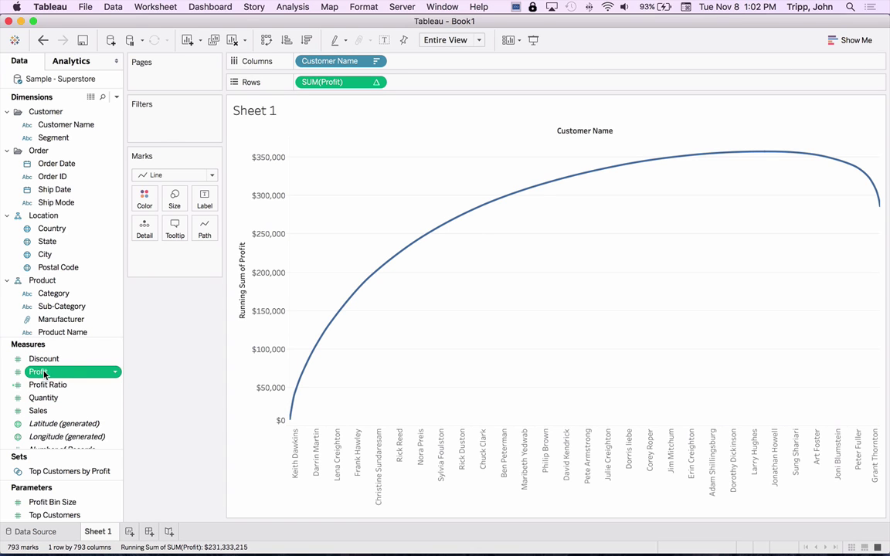
- Add a Sum of Profit filter with a minimum of 0, leaving 638 customers
left_click_drag(44, 374, 162, 117)
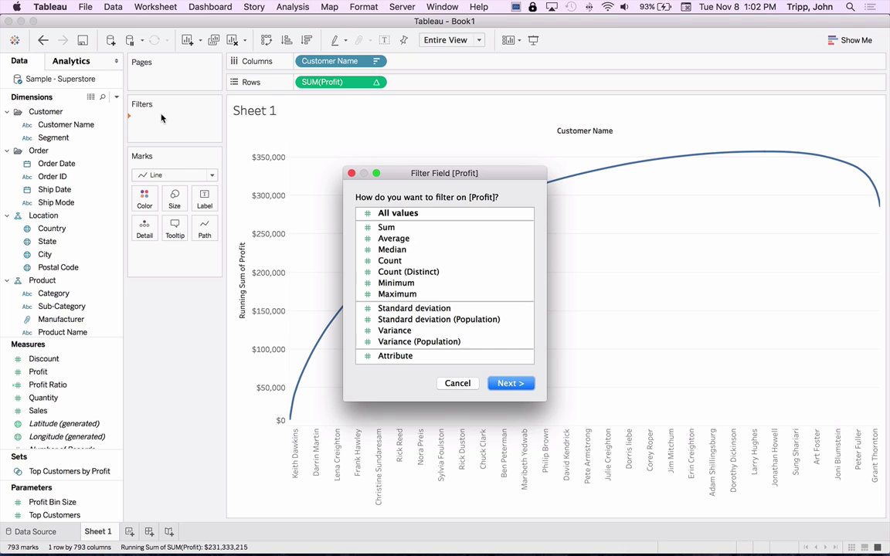
left_click(394, 228)
left_click(509, 384)
left_click(367, 280)
triple_click(367, 280)
type("0")
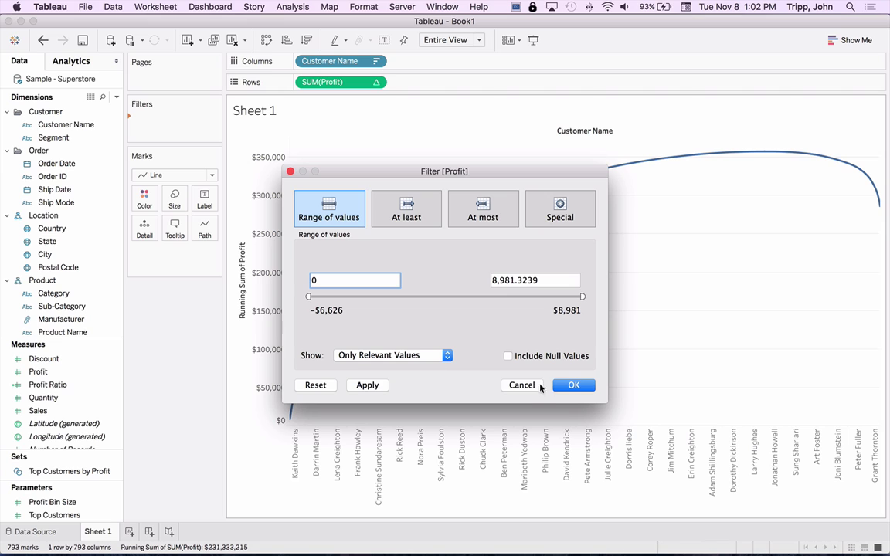
left_click(564, 386)
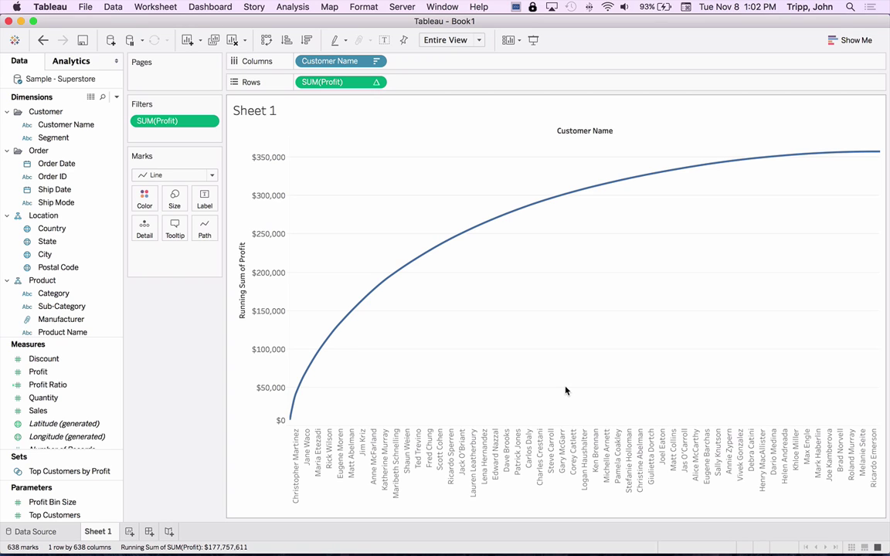
left_click(294, 440)
- Create a calculated field '% of Customers' with the formula index()/size(), replacing the [Discount] placeholder
mouse_move(295, 417)
mouse_move(388, 280)
right_click(46, 360)
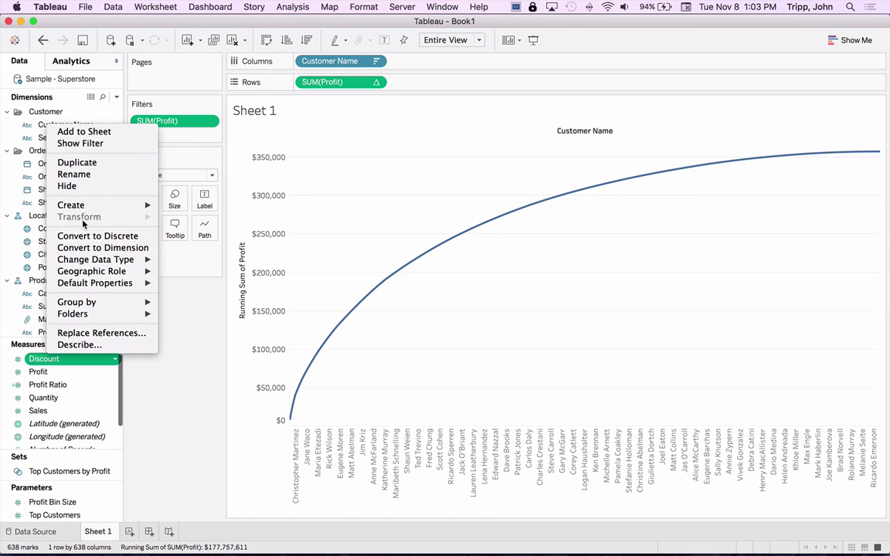
mouse_move(100, 205)
left_click(178, 207)
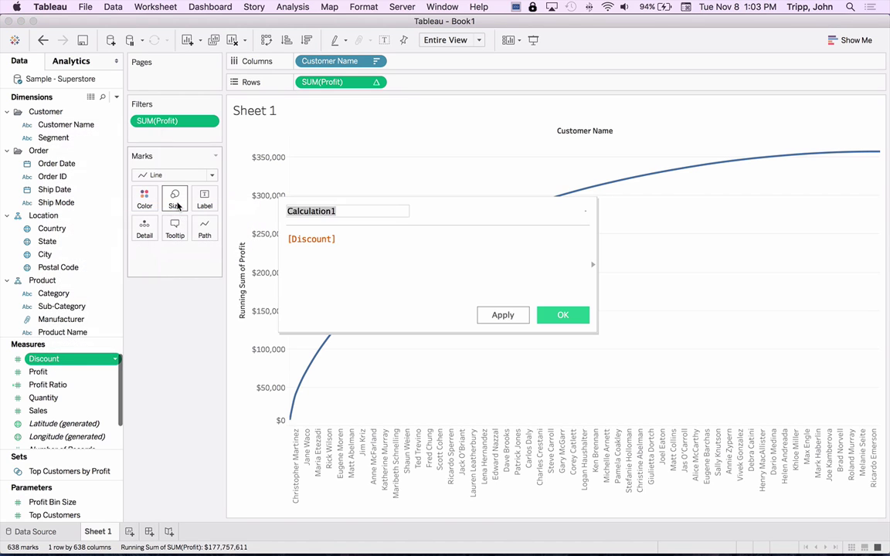
type("#")
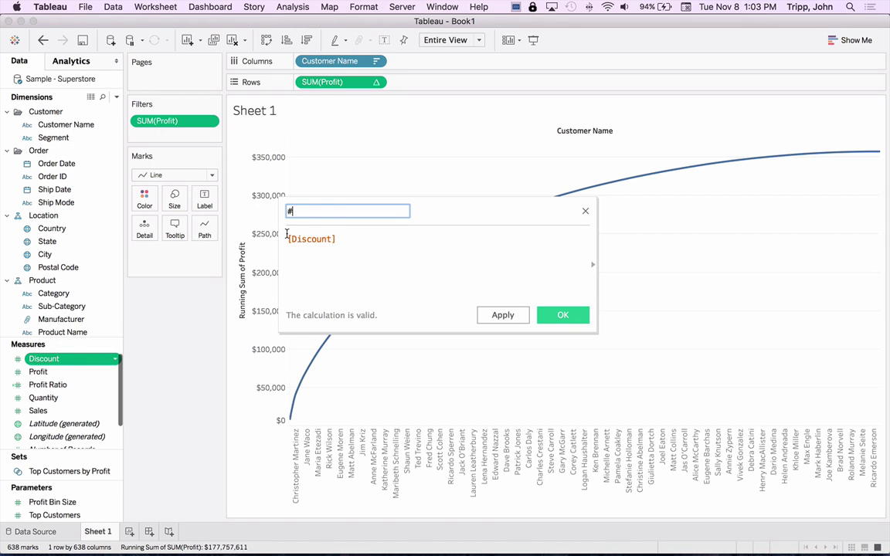
type(" of Customers")
left_click_drag(352, 238, 245, 210)
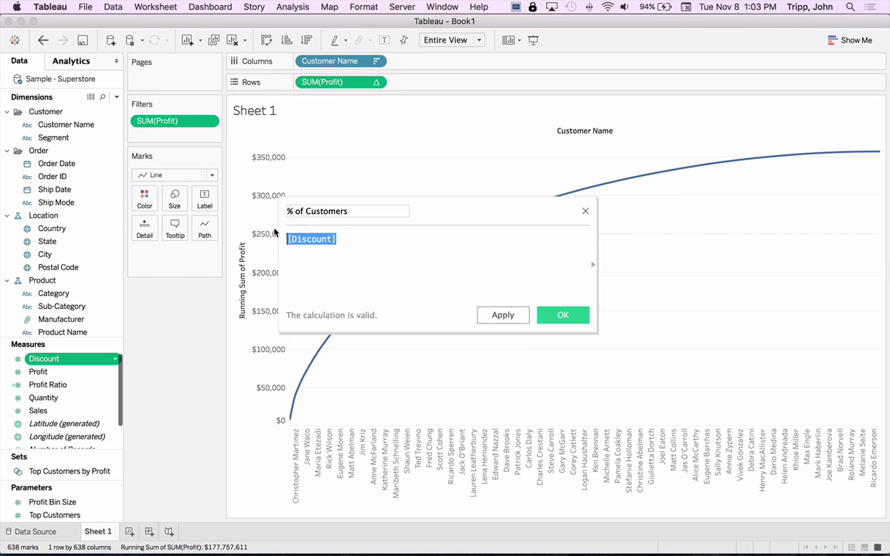
key("BackSpace")
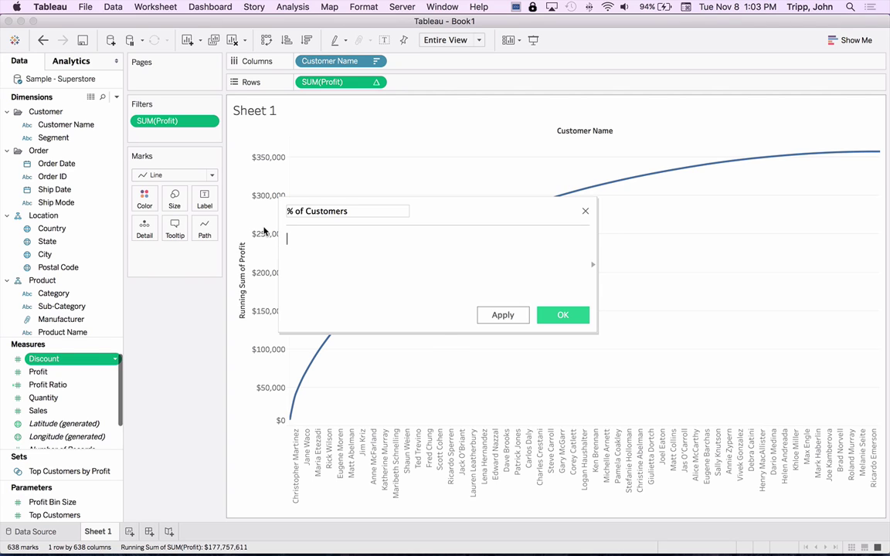
type("index()/size()")
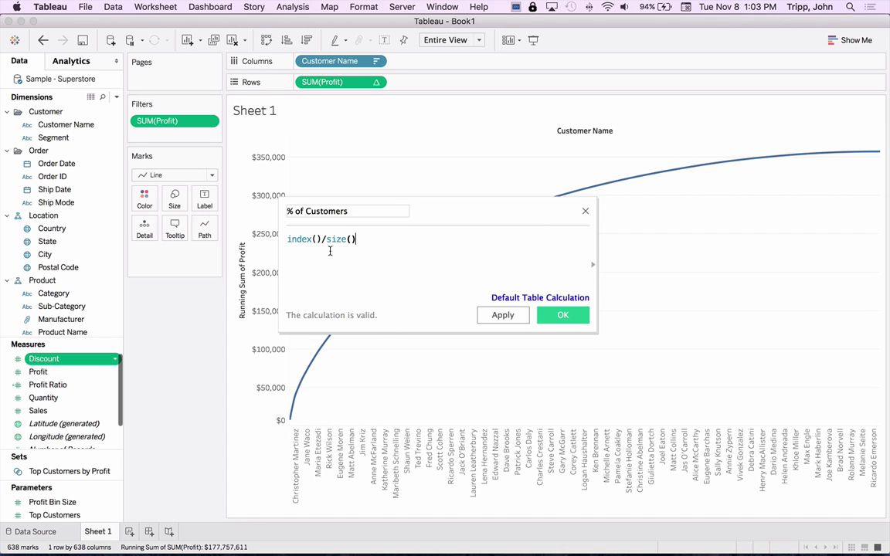
left_click(560, 316)
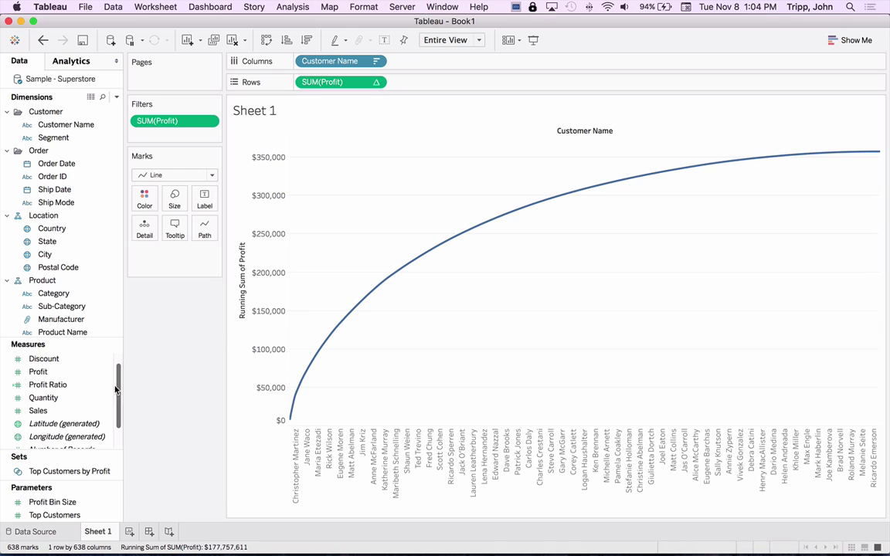
- Put % of Customers on Columns and Customer Name on Detail, computing % along Customer Name
scroll(118, 388, "up", 1)
left_click(71, 360)
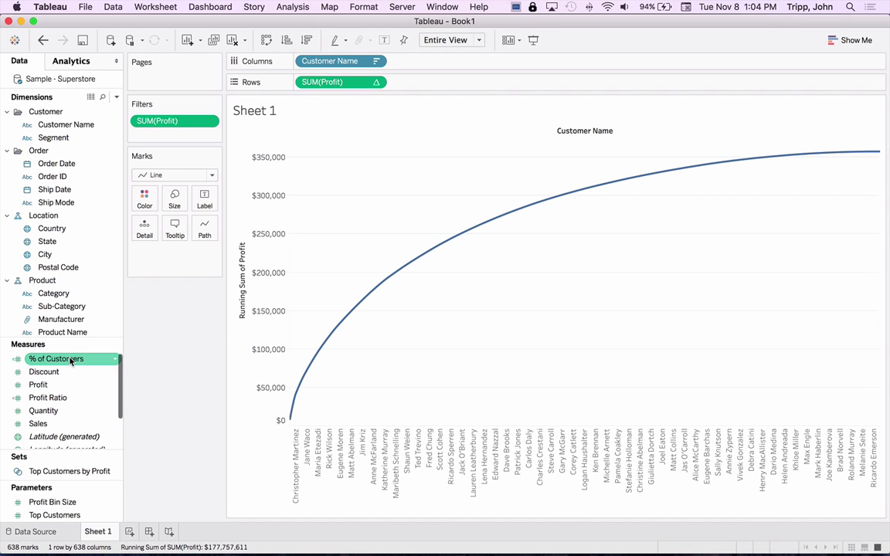
left_click_drag(71, 361, 415, 64)
left_click_drag(323, 62, 143, 230)
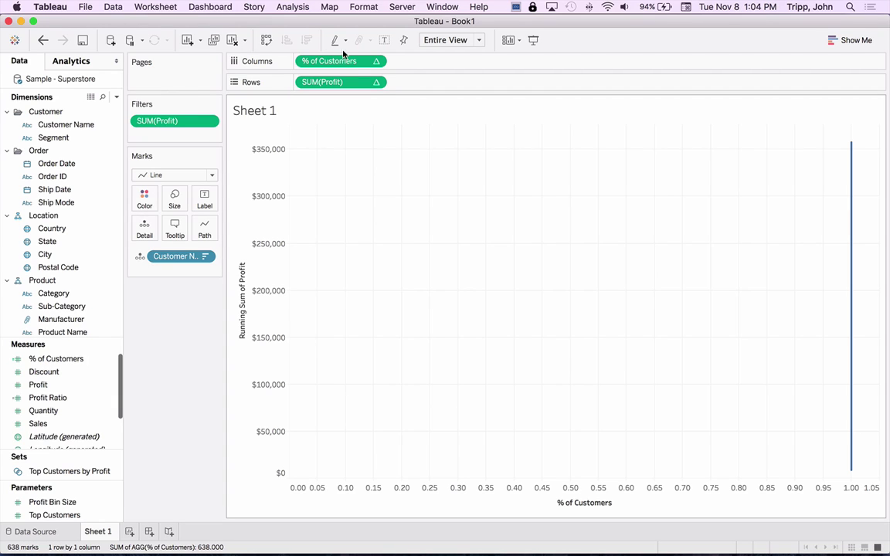
left_click(376, 62)
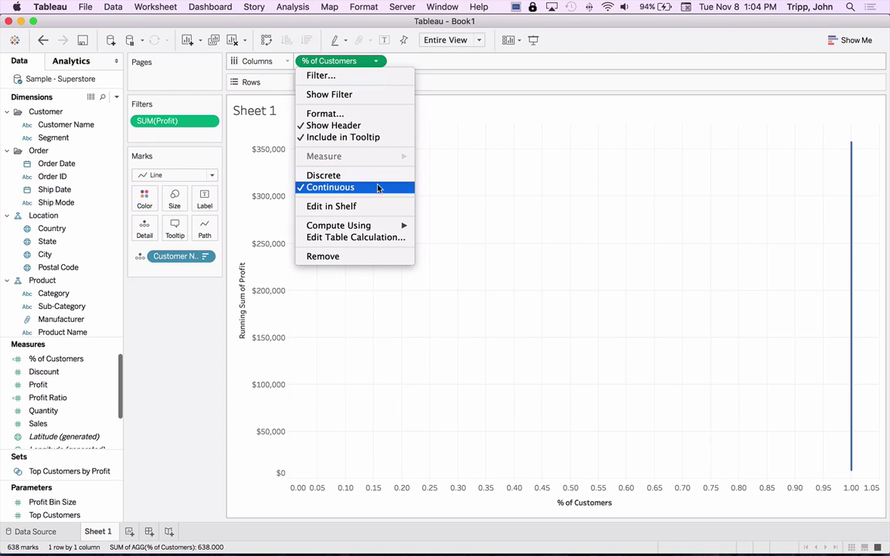
mouse_move(378, 224)
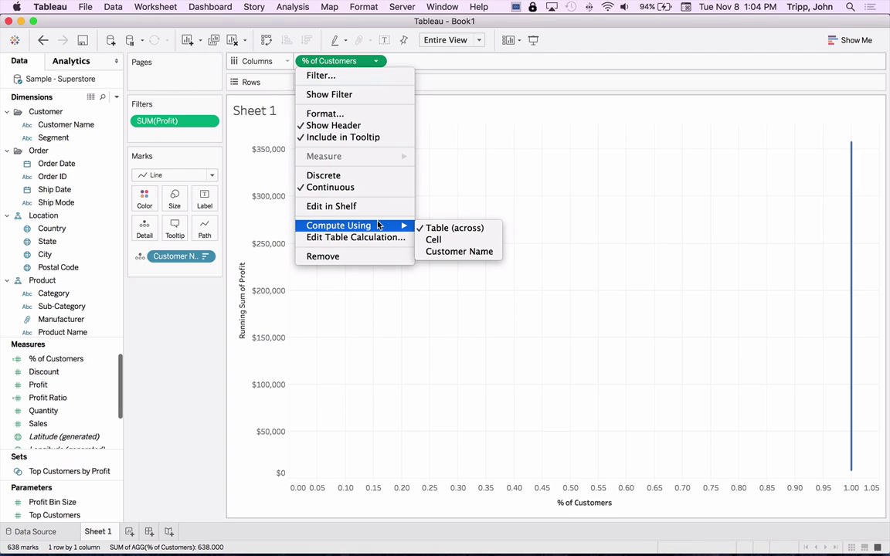
left_click(462, 252)
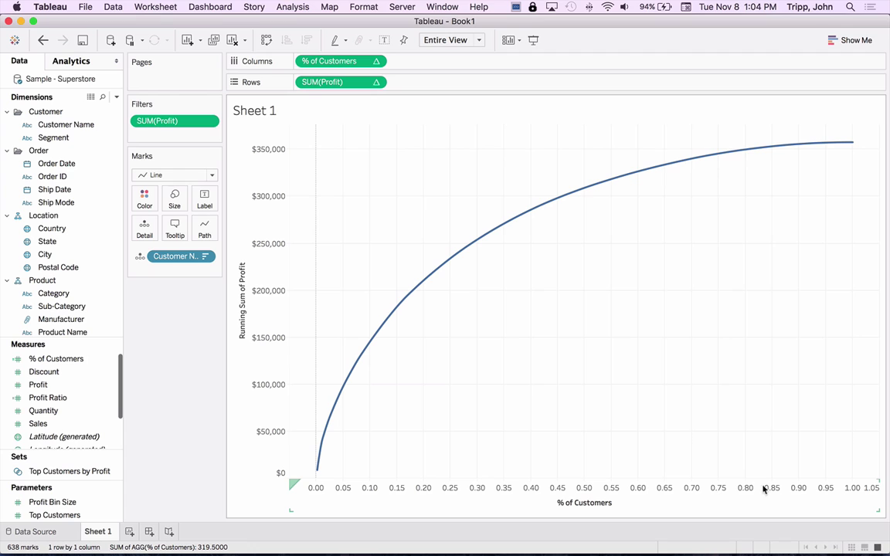
- Format the % of Customers axis numbers as Percentage with 0 decimal places
right_click(810, 492)
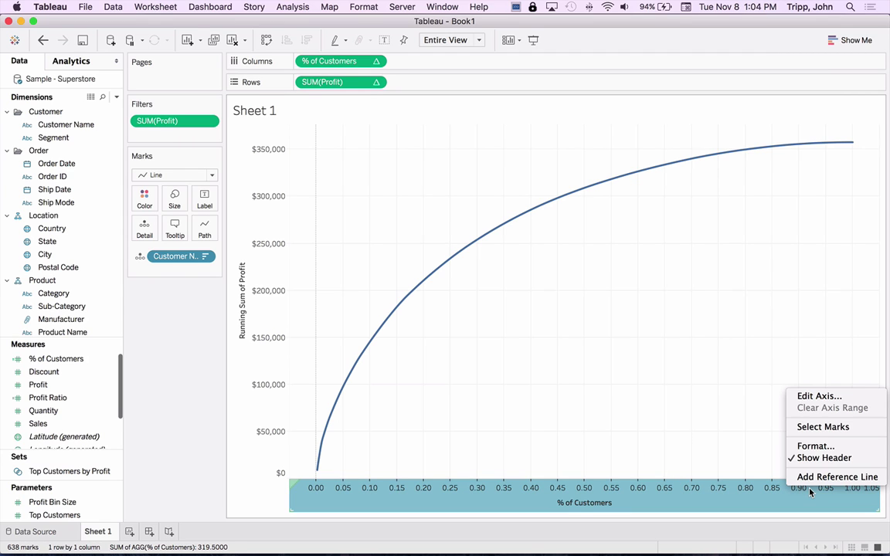
left_click(820, 397)
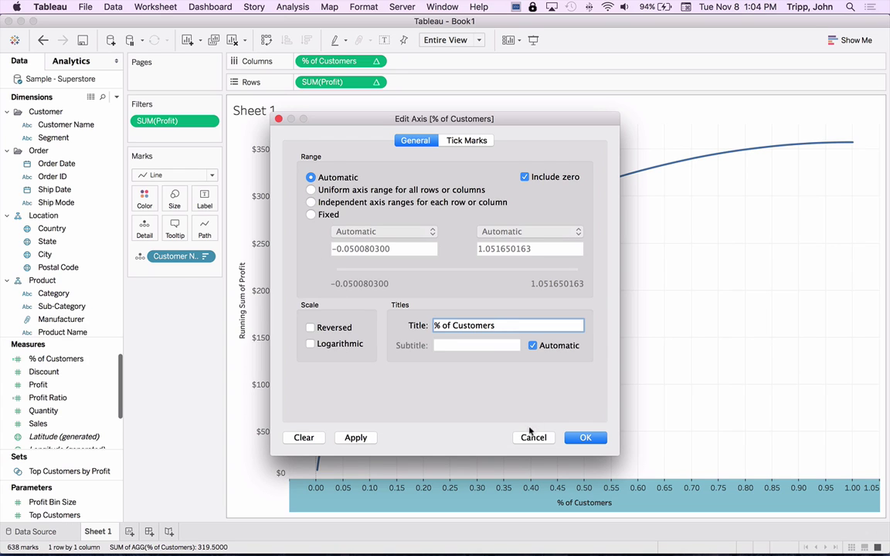
left_click(531, 438)
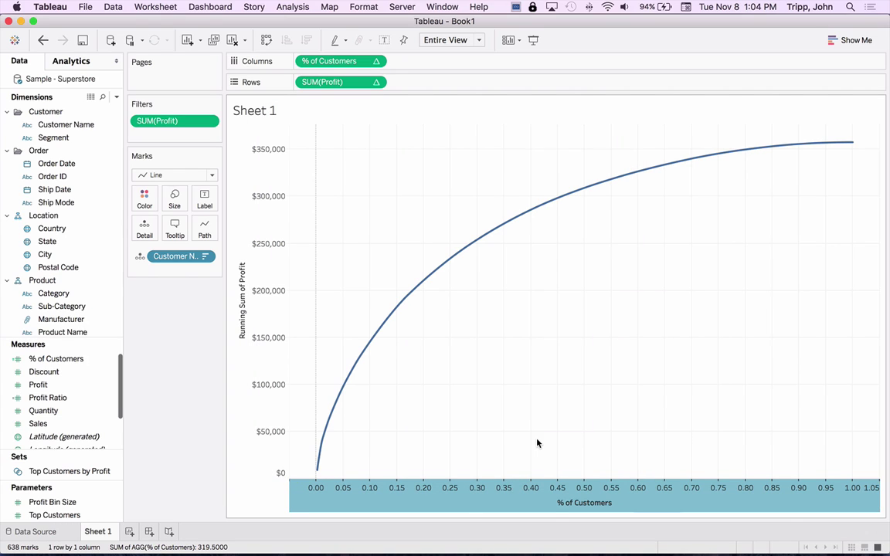
left_click(537, 444)
right_click(517, 498)
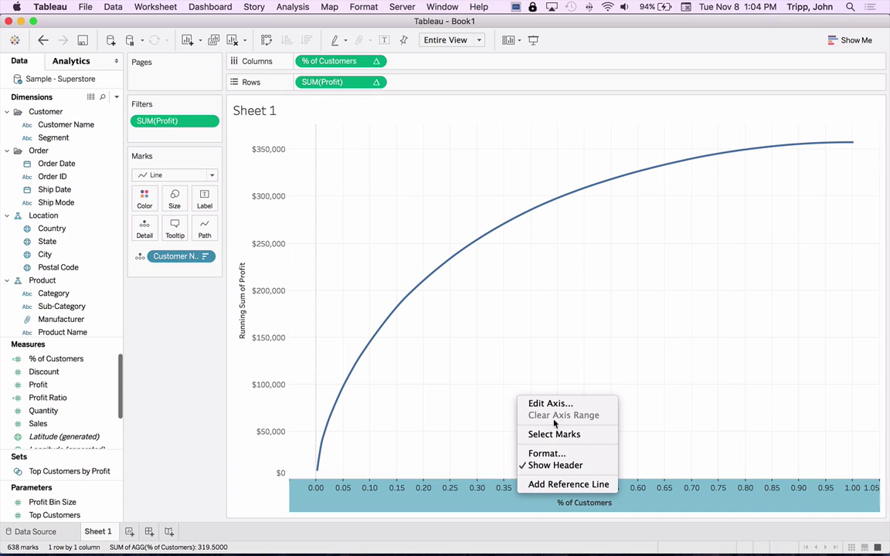
left_click(553, 454)
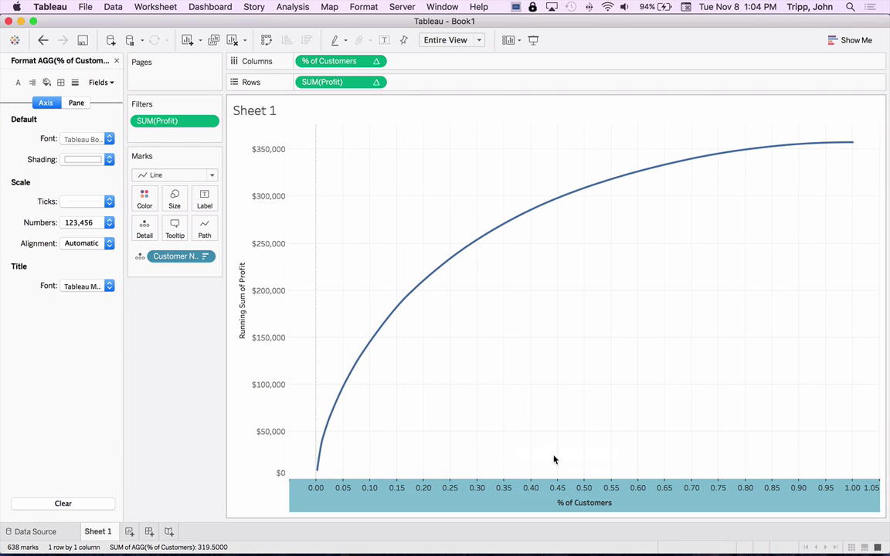
left_click(108, 222)
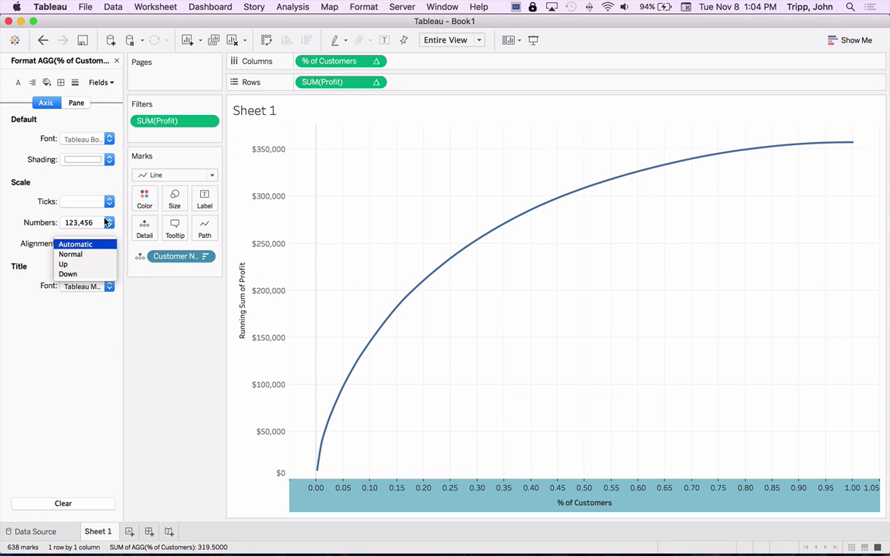
left_click(97, 306)
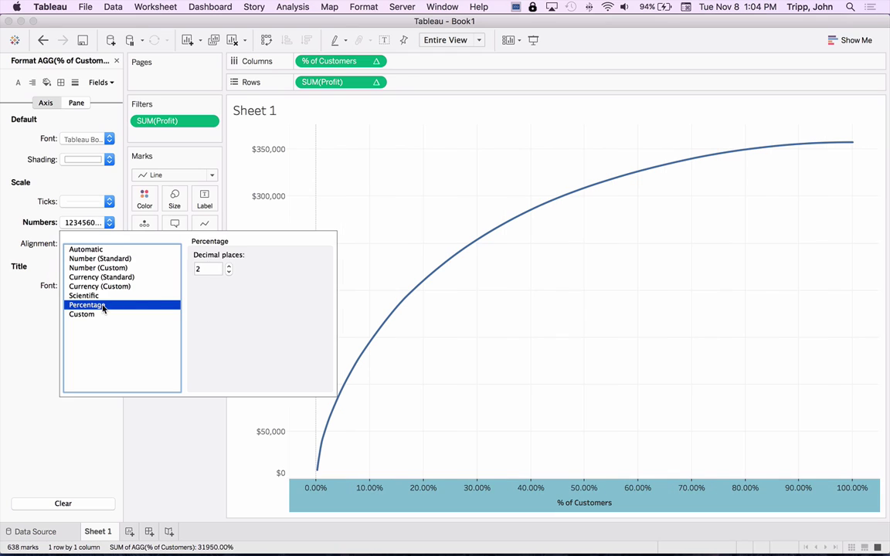
left_click(229, 272)
left_click(229, 272)
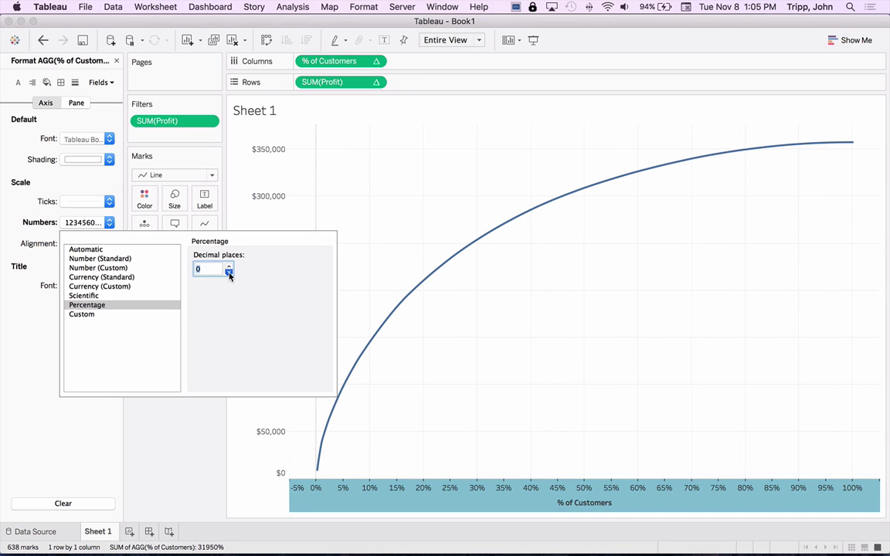
left_click(495, 401)
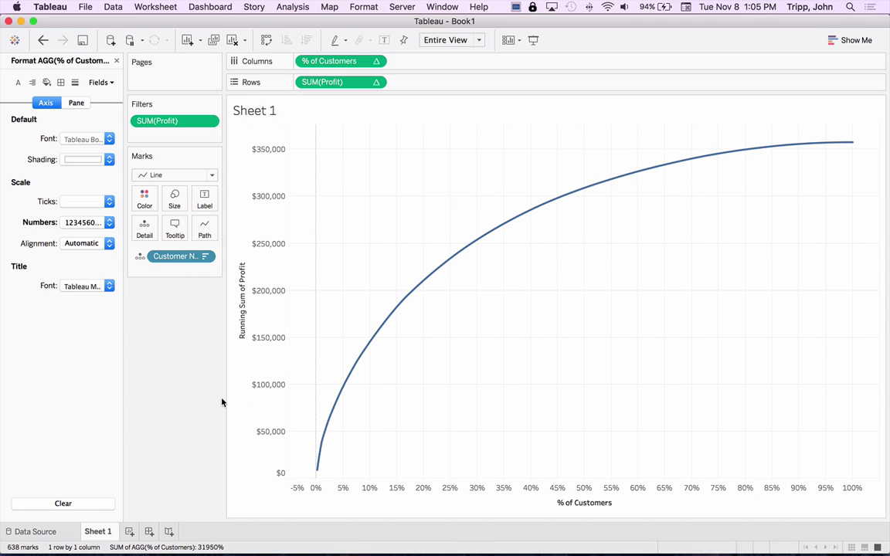
- Give the % of Customers axis a fixed range starting at 0 and ending at 1
right_click(498, 487)
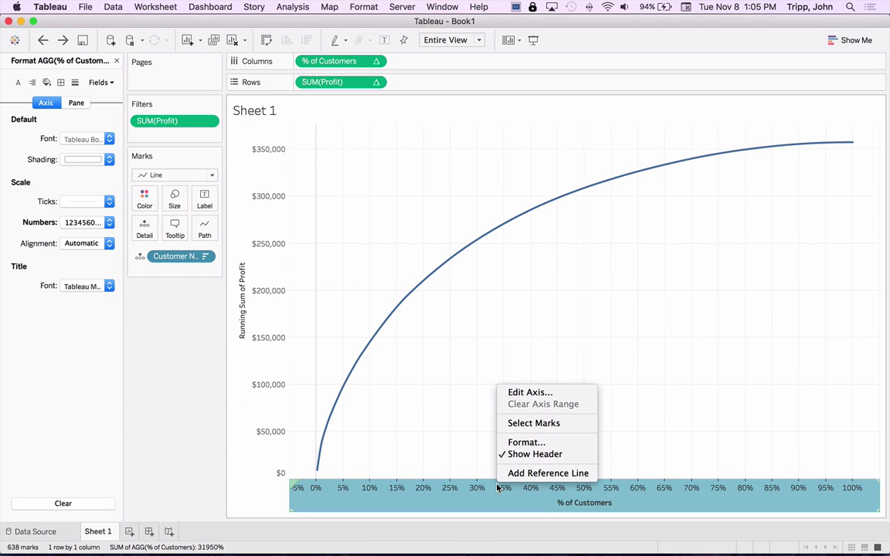
left_click(554, 394)
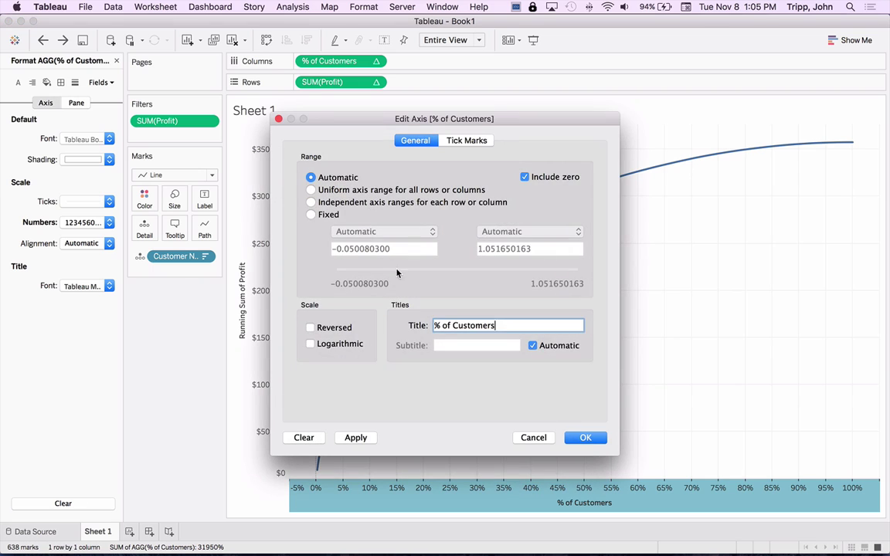
left_click(318, 214)
triple_click(408, 251)
type("0")
key("Tab")
type("1")
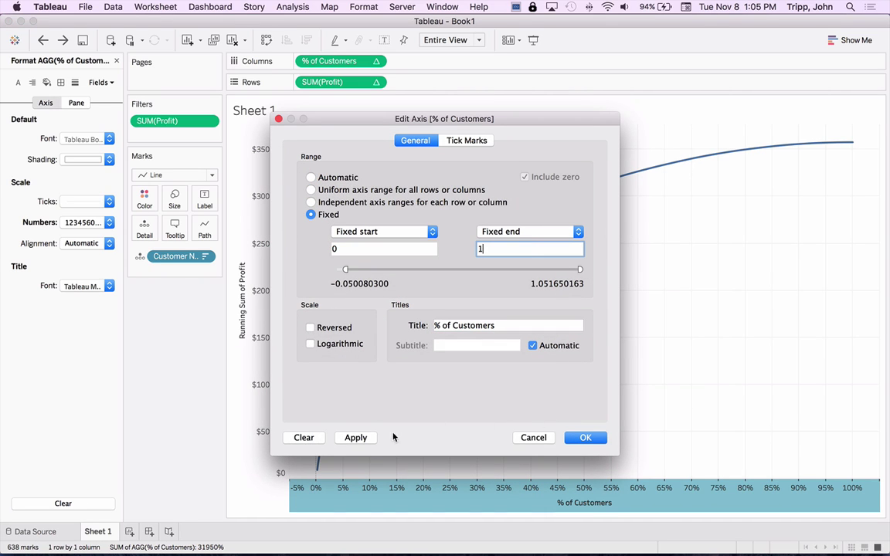
left_click(357, 438)
left_click(583, 439)
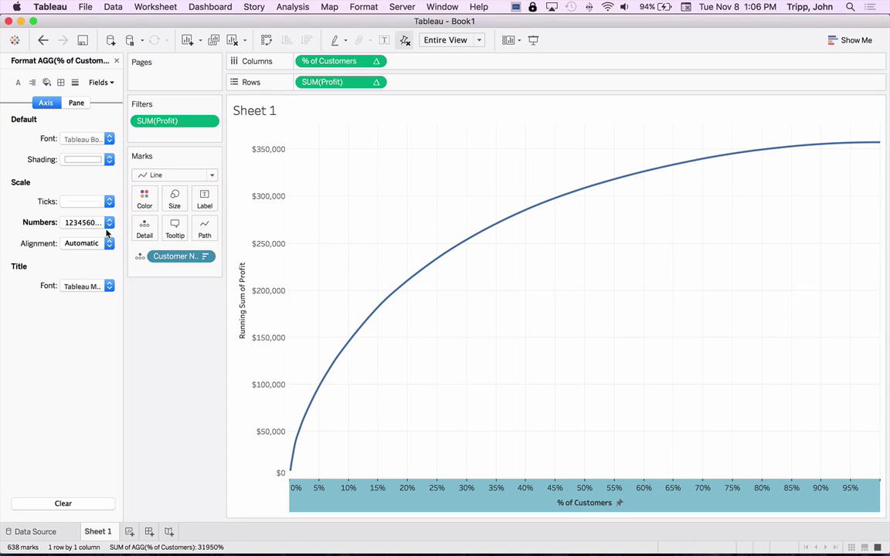
left_click(260, 195)
right_click(262, 196)
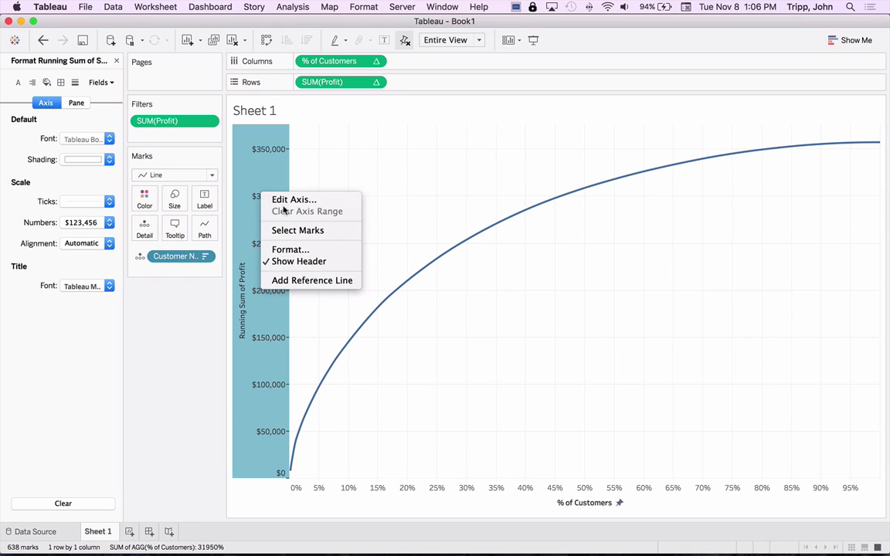
left_click(314, 253)
left_click(99, 223)
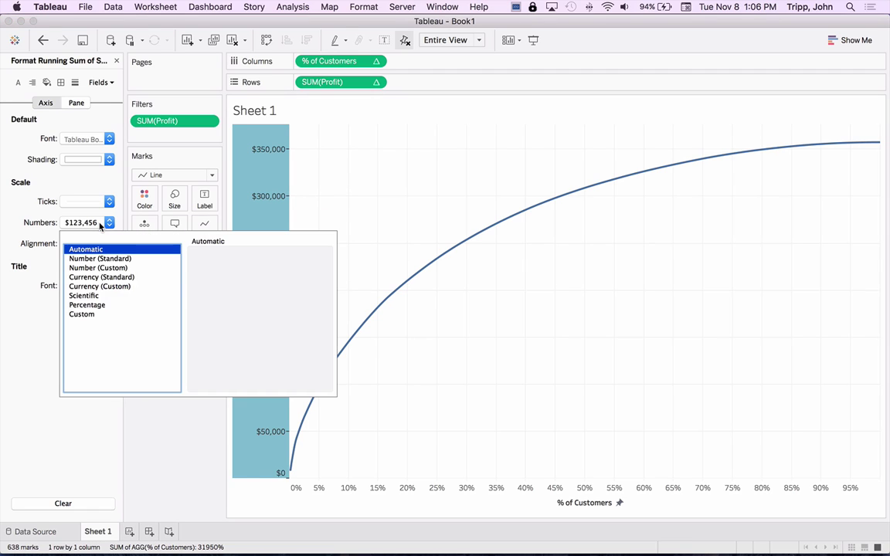
left_click(87, 305)
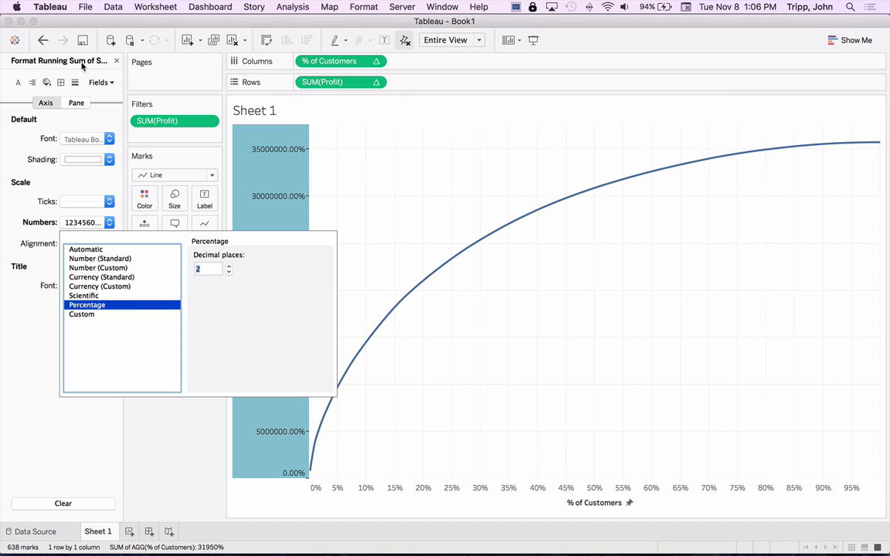
left_click(42, 39)
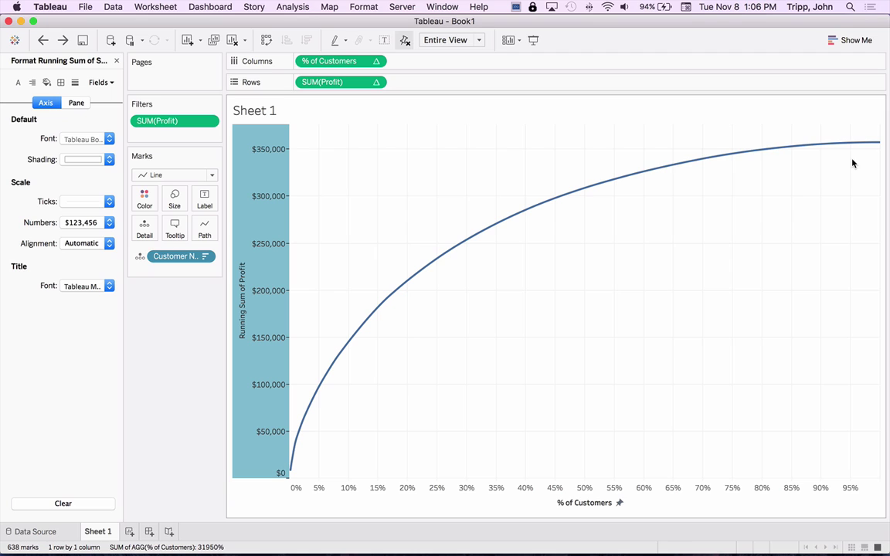
- Add a secondary Percent of Total calculation to the profit running sum, computed along Customer Name
left_click(377, 82)
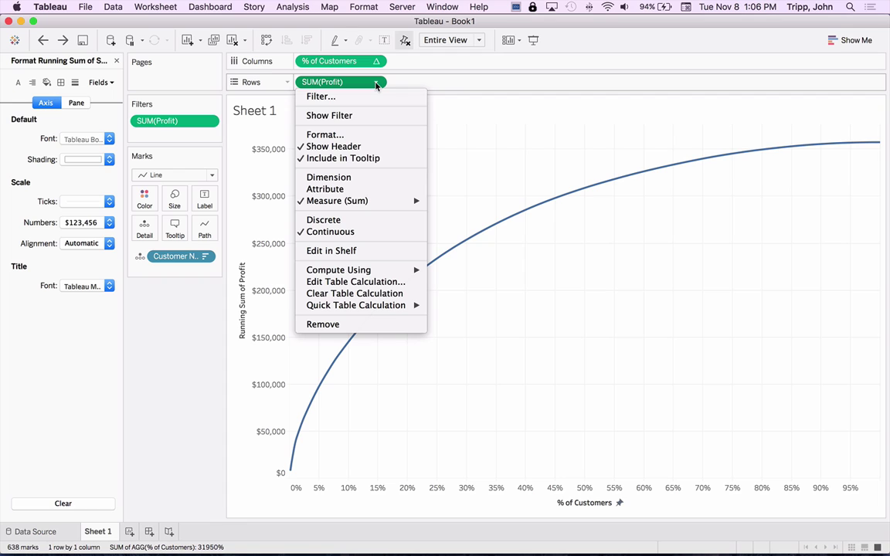
left_click(373, 282)
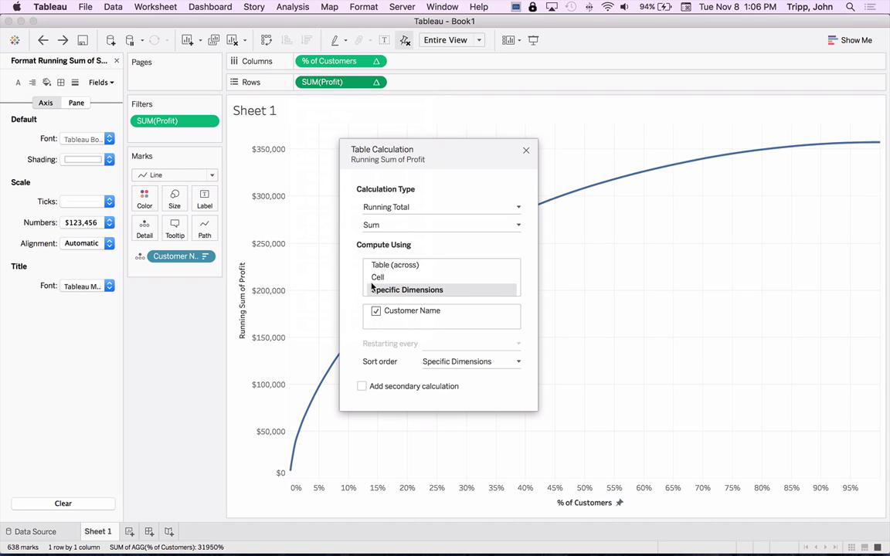
left_click(401, 387)
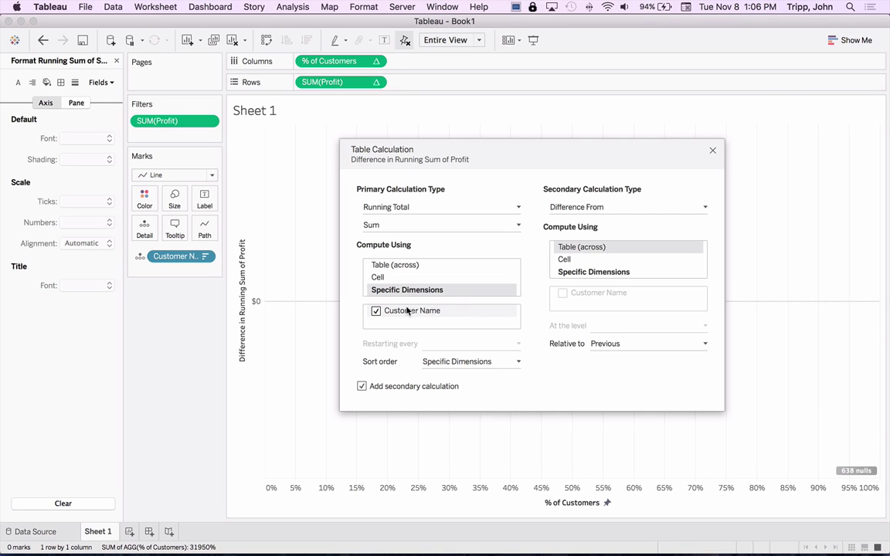
left_click(618, 207)
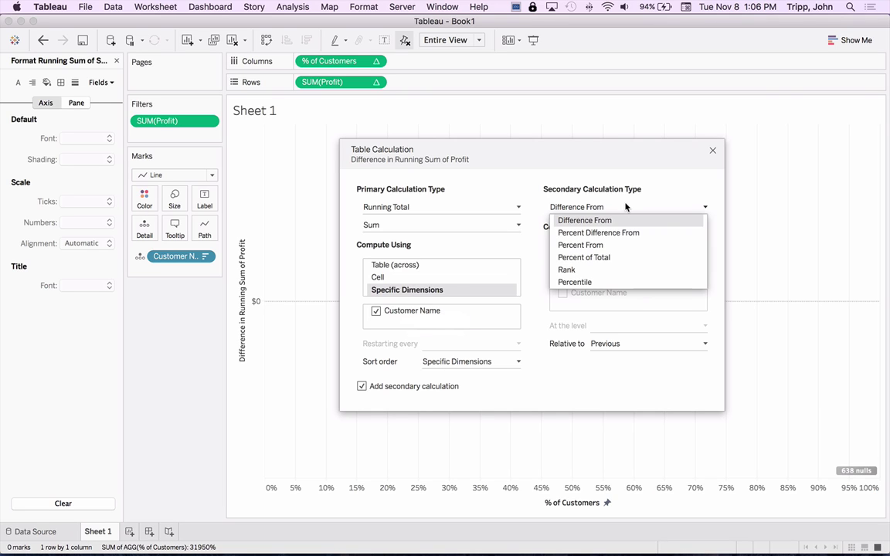
left_click(624, 259)
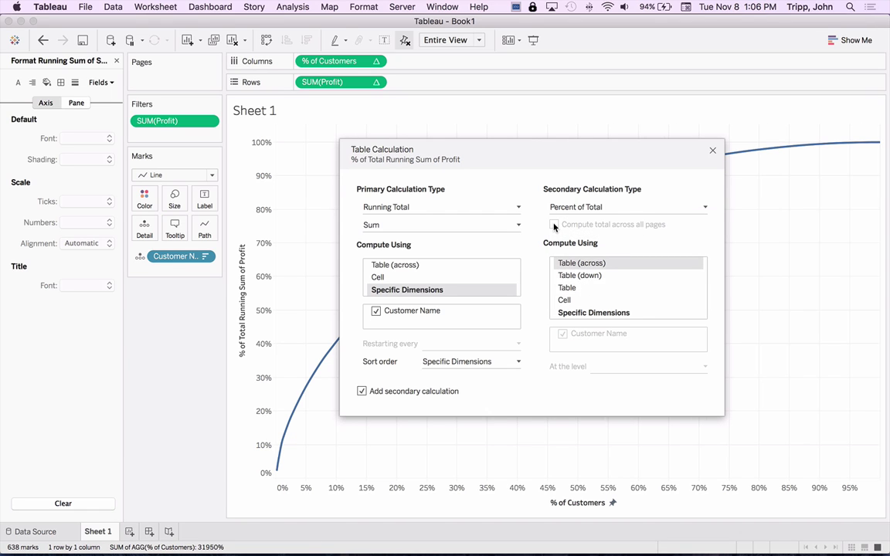
left_click(573, 312)
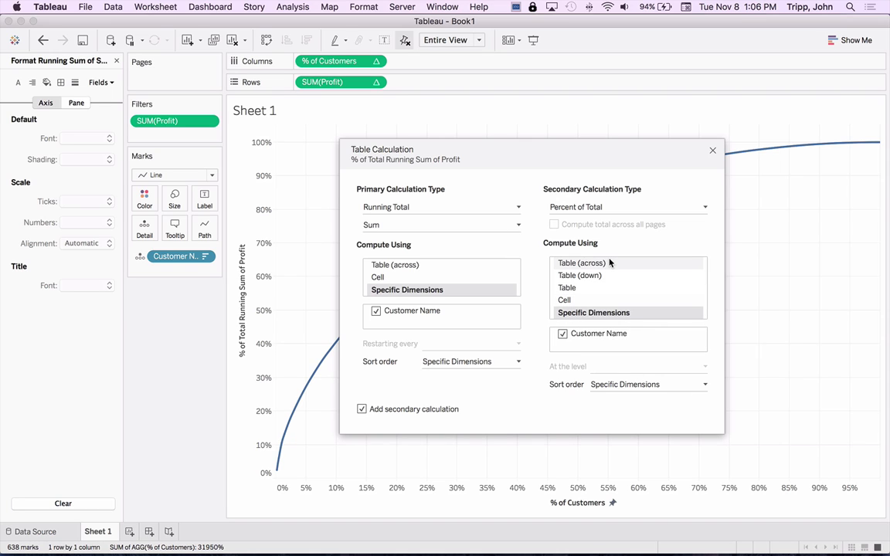
left_click(714, 152)
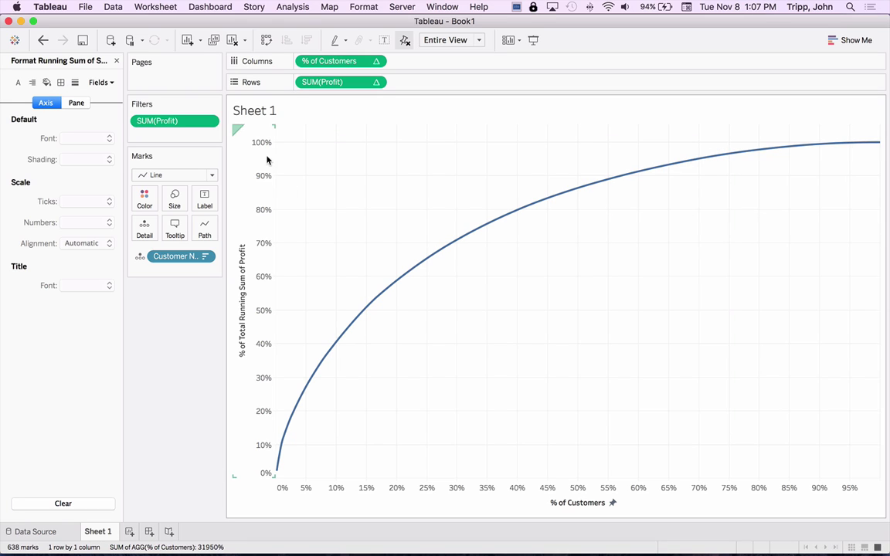
mouse_move(309, 400)
right_click(244, 217)
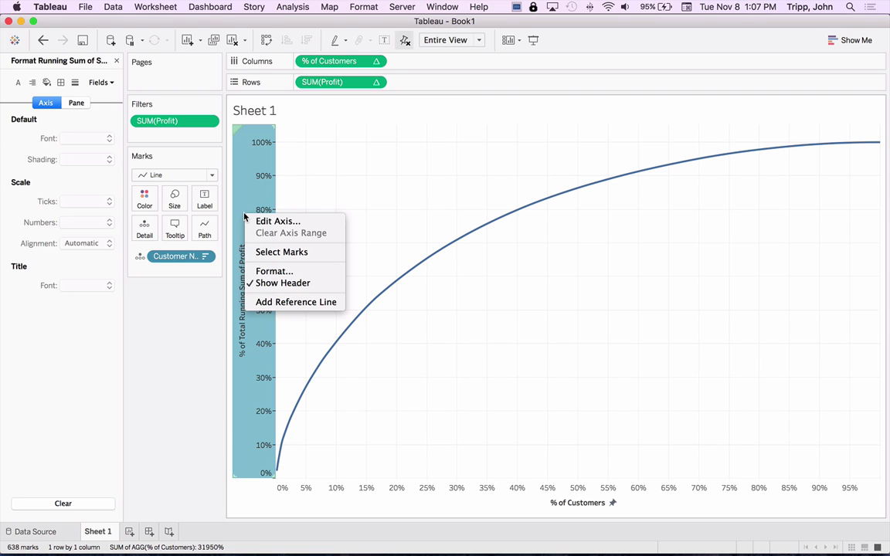
left_click(299, 303)
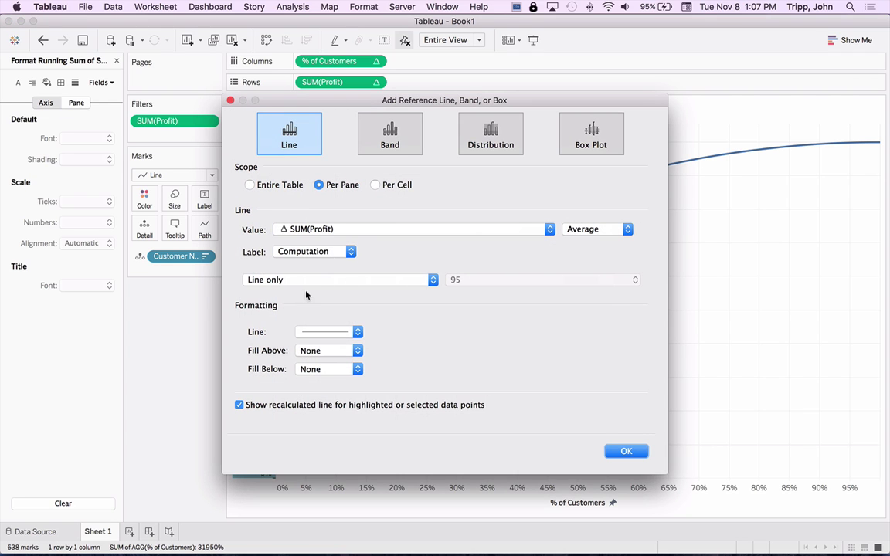
left_click(328, 230)
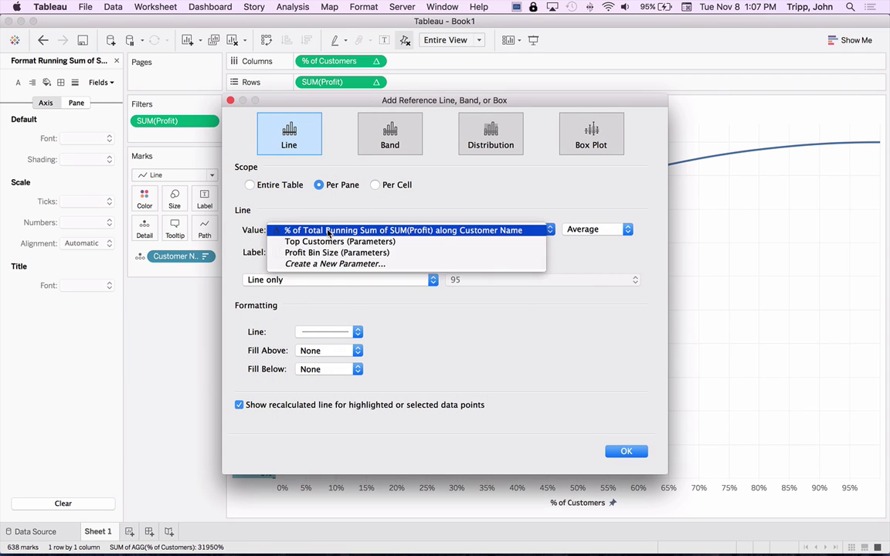
left_click(392, 208)
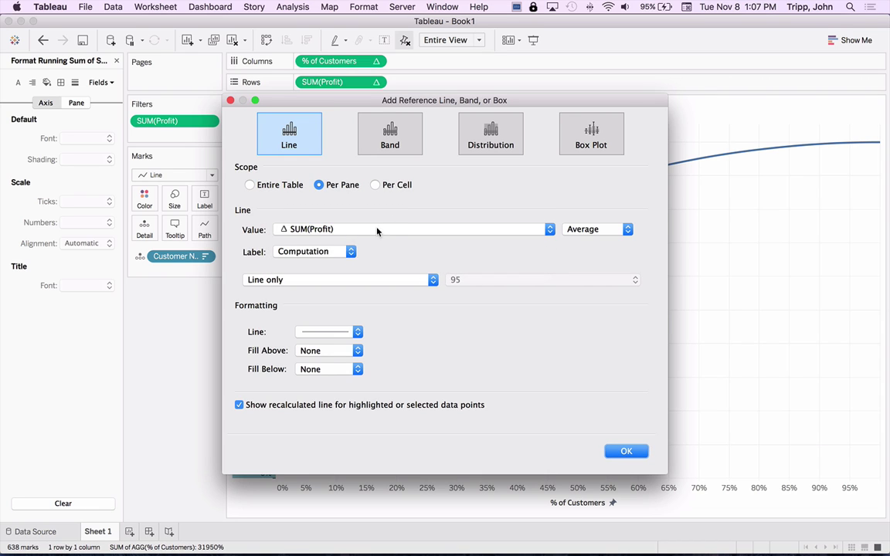
left_click(382, 230)
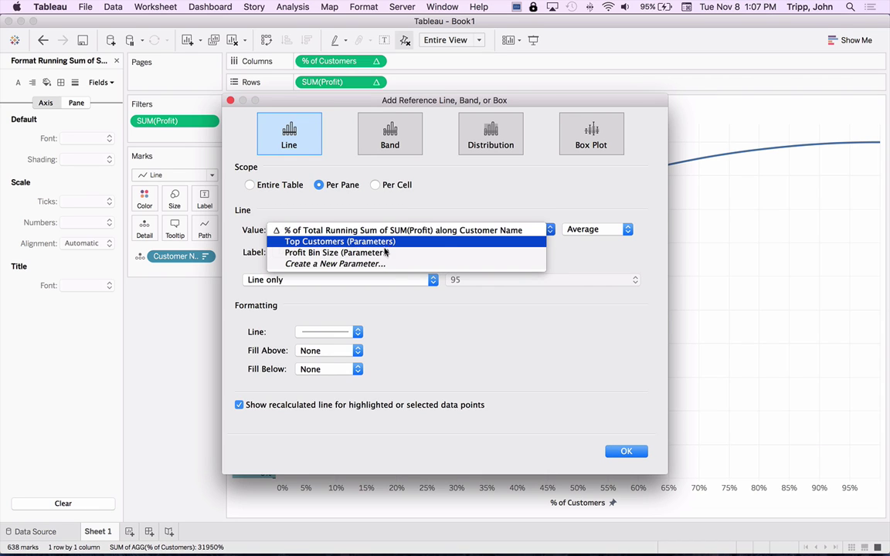
left_click(569, 211)
left_click(592, 230)
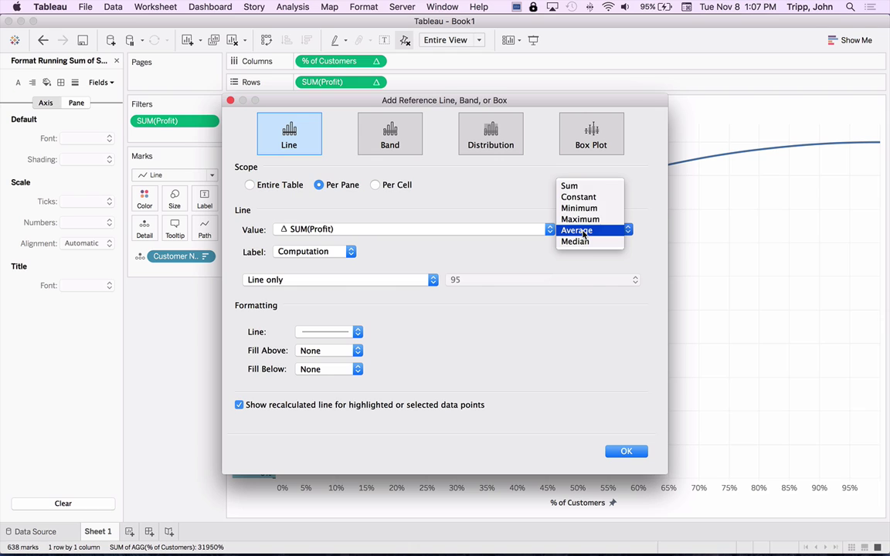
left_click(588, 199)
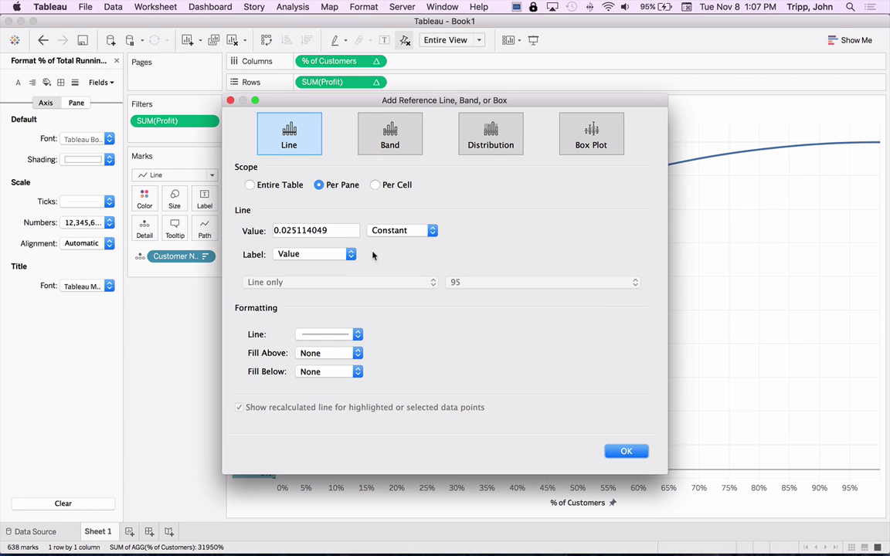
left_click_drag(342, 232, 274, 231)
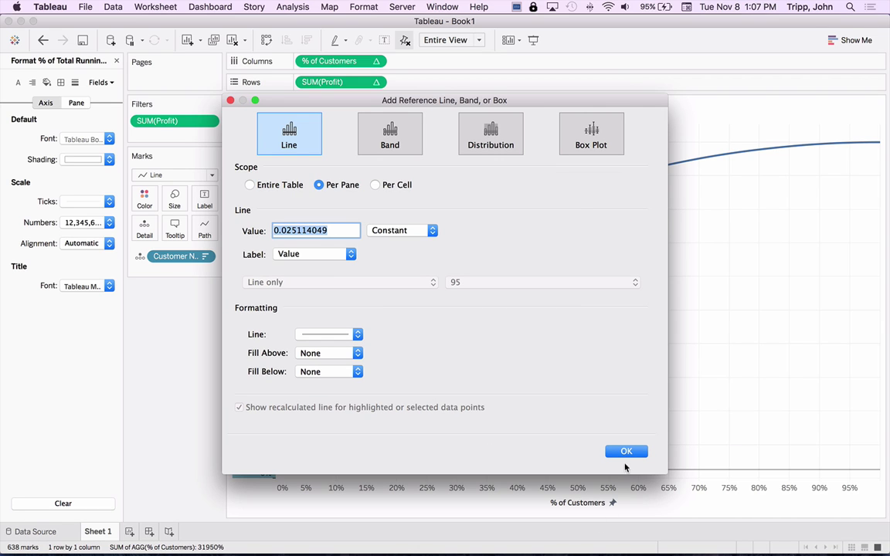
left_click(626, 451)
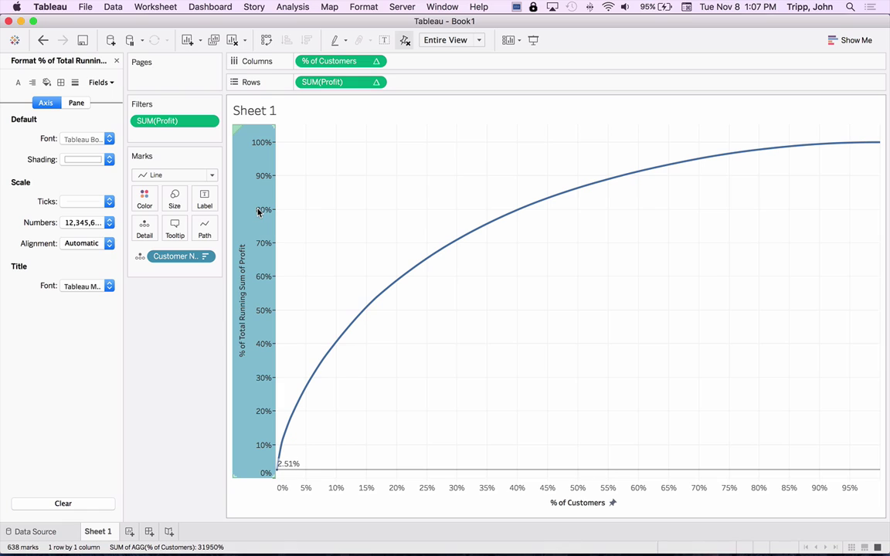
left_click(281, 220)
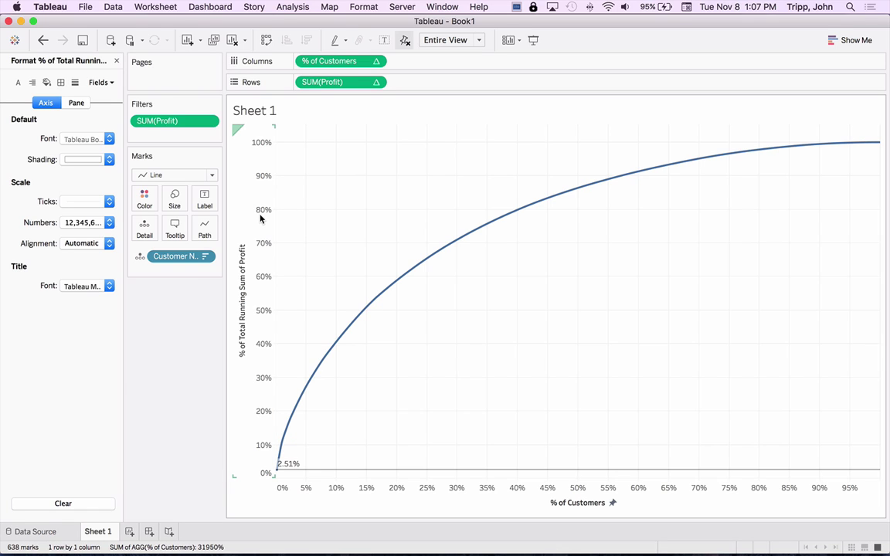
key("super+z")
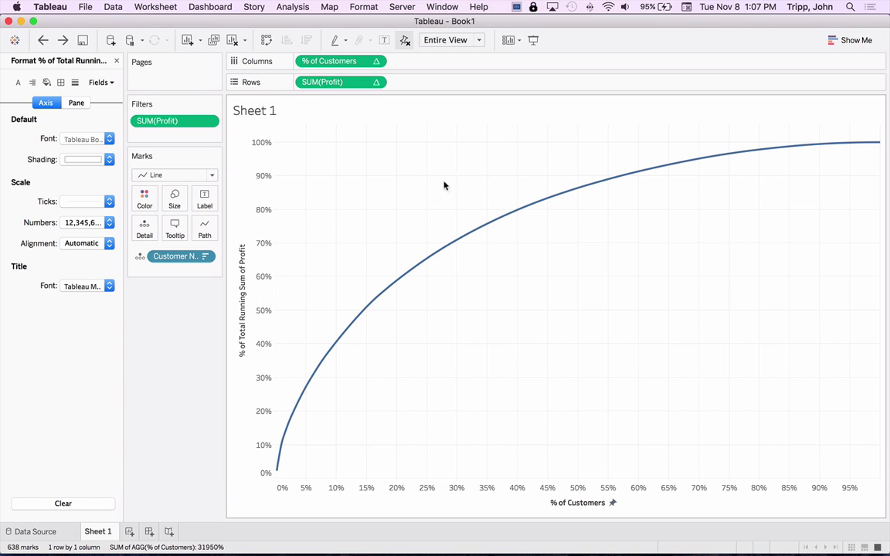
- Add a constant reference line at 0.8 on the profit axis with the custom label '80%'
right_click(256, 223)
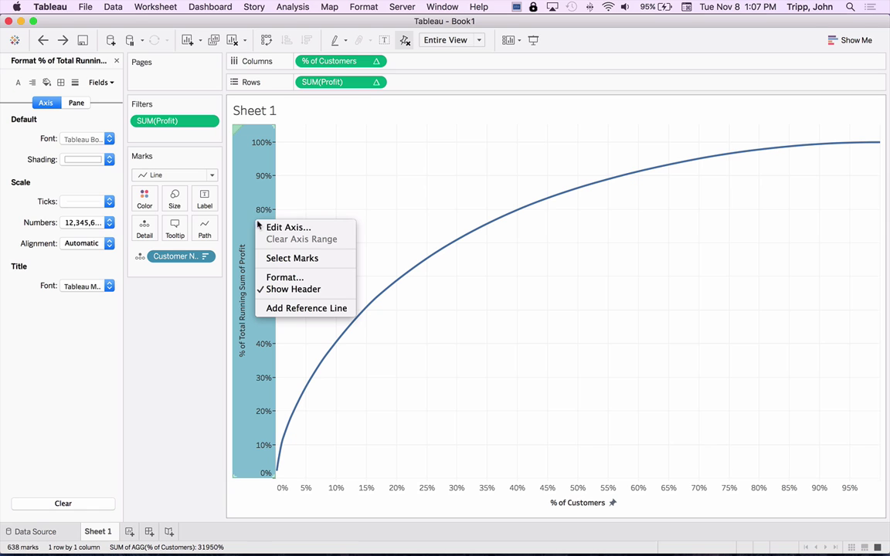
left_click(296, 309)
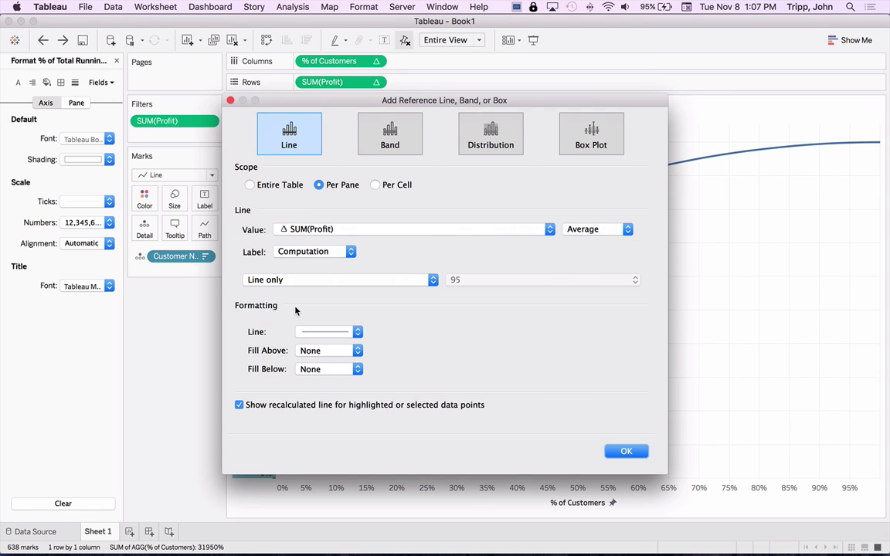
left_click(568, 229)
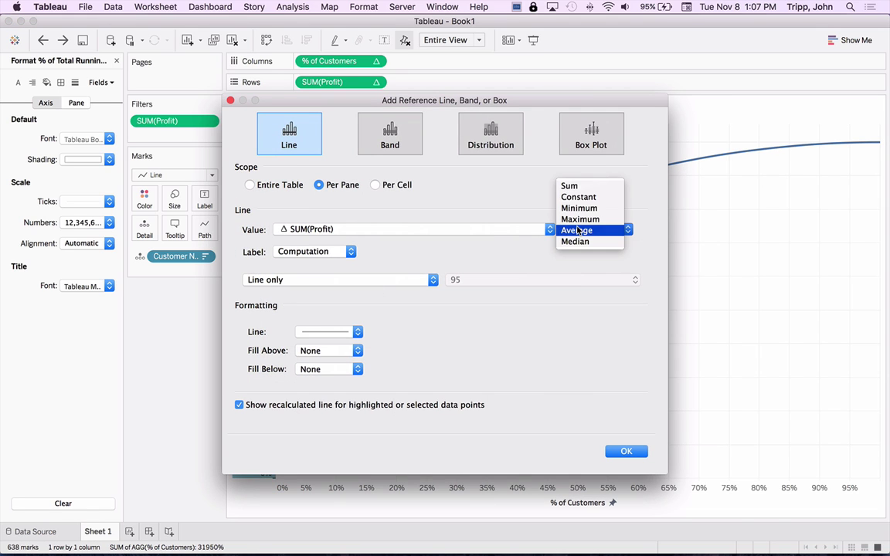
left_click(566, 198)
left_click(332, 229)
double_click(332, 230)
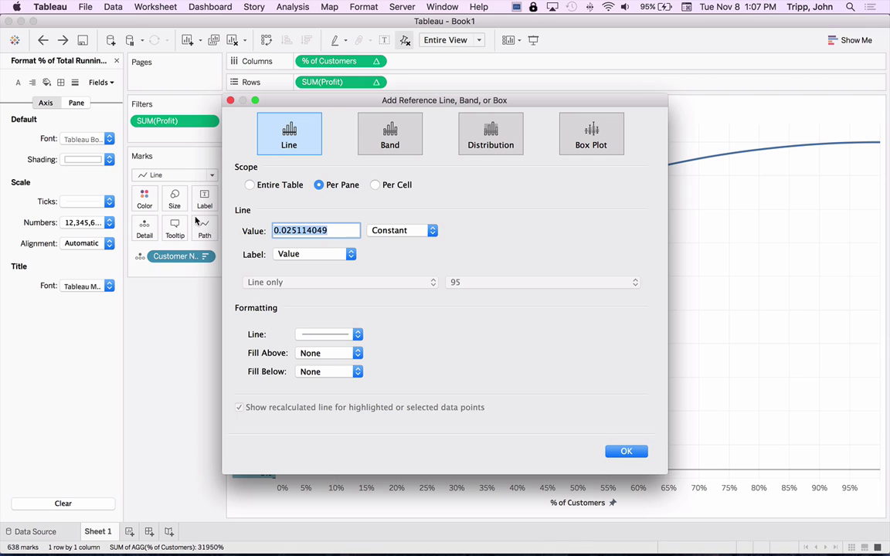
type(".8")
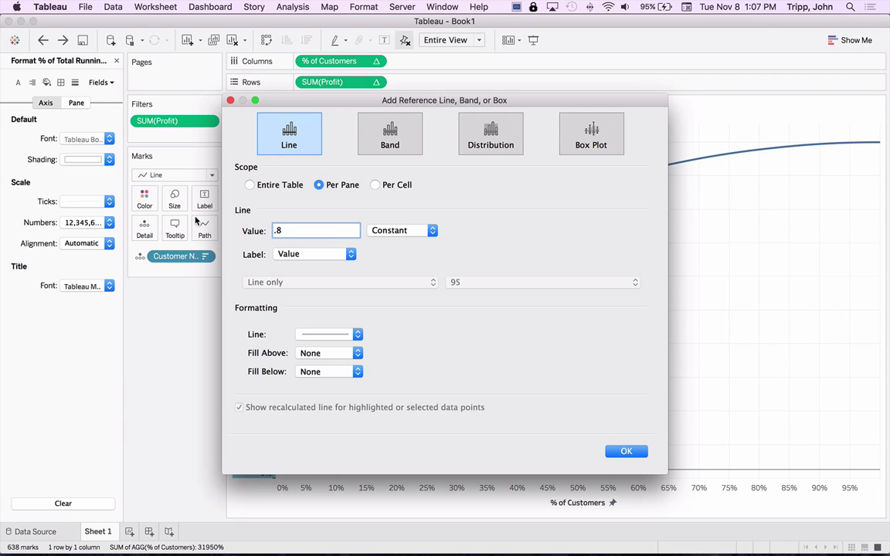
left_click(324, 255)
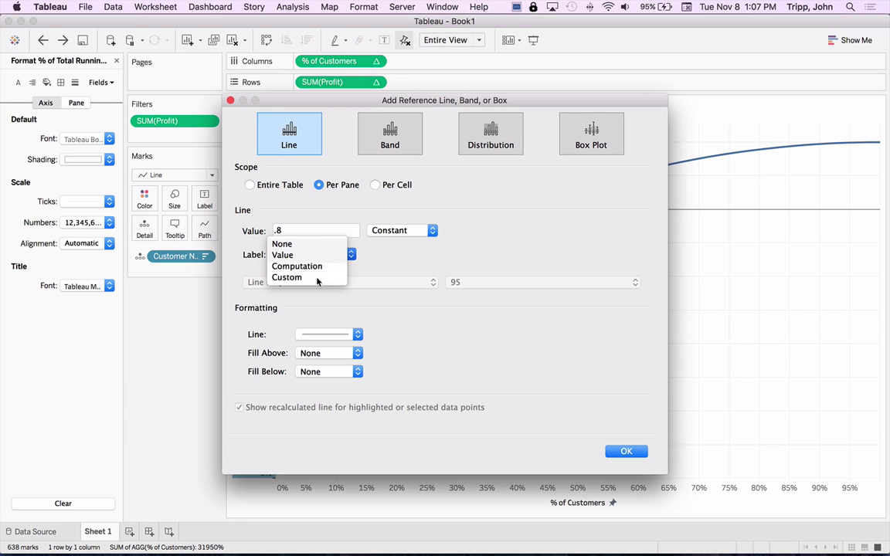
left_click(316, 278)
left_click(410, 255)
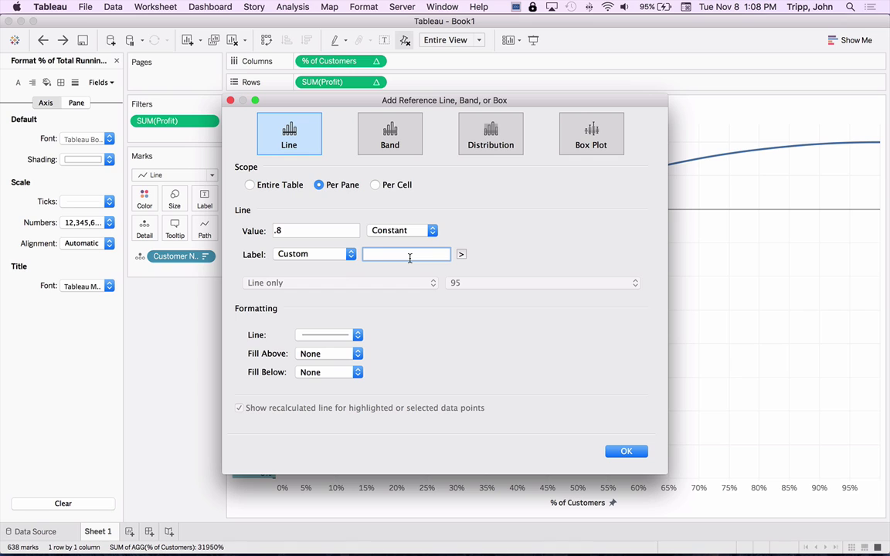
type("80%")
left_click(623, 452)
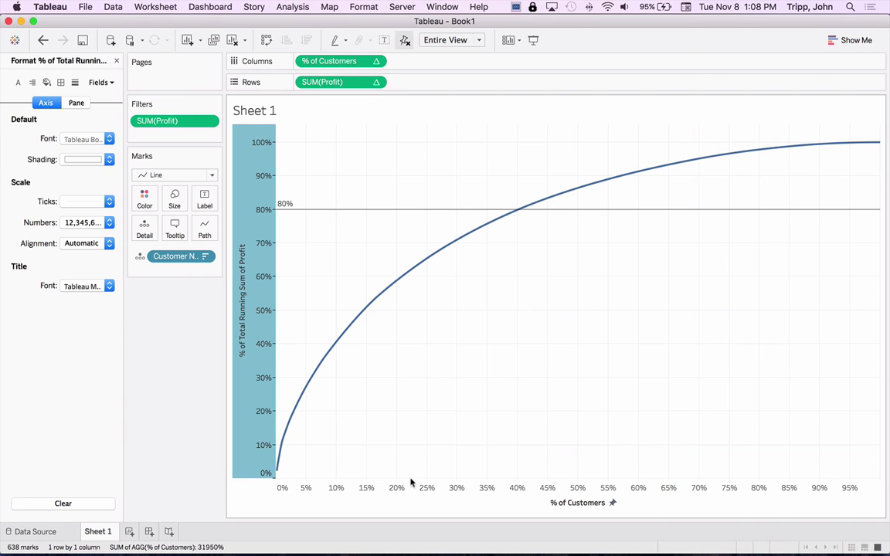
- Add a constant reference line at 0.2 on the % of Customers axis, custom-labelled '20%'
right_click(396, 498)
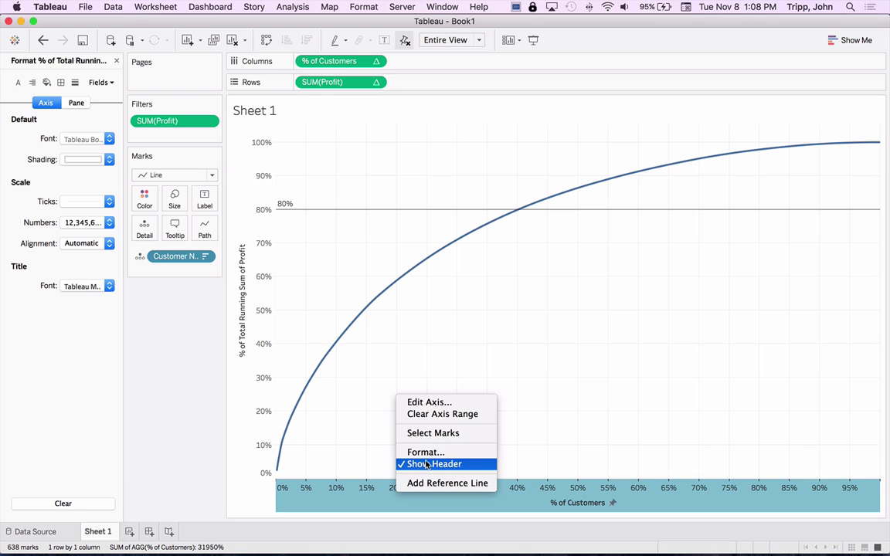
left_click(428, 483)
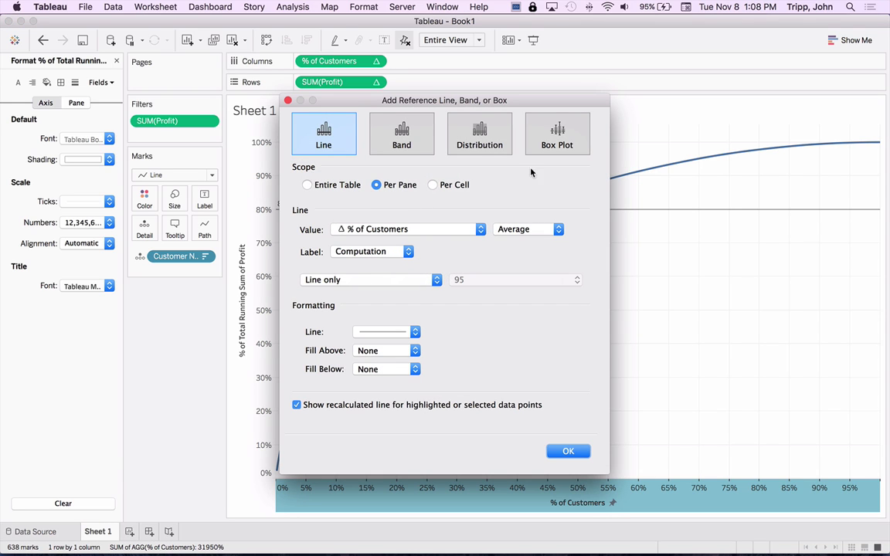
left_click(520, 229)
left_click(519, 197)
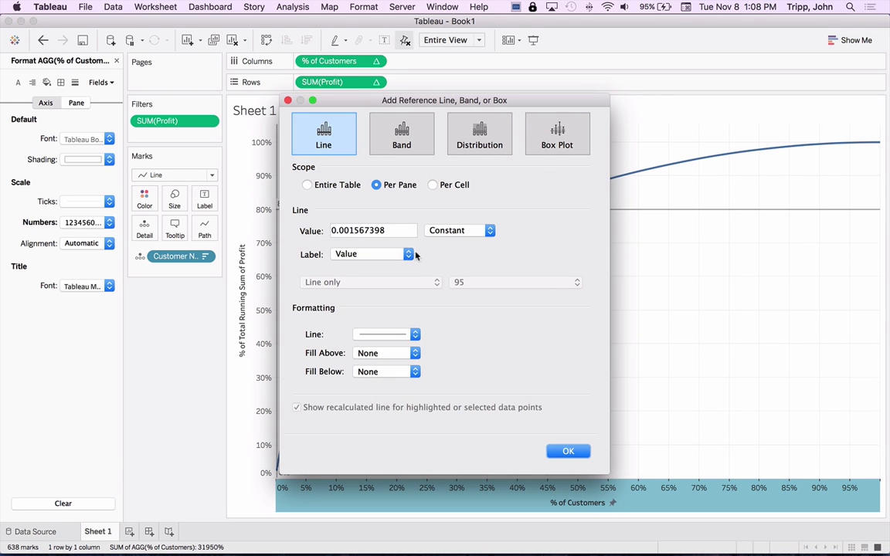
type(".2")
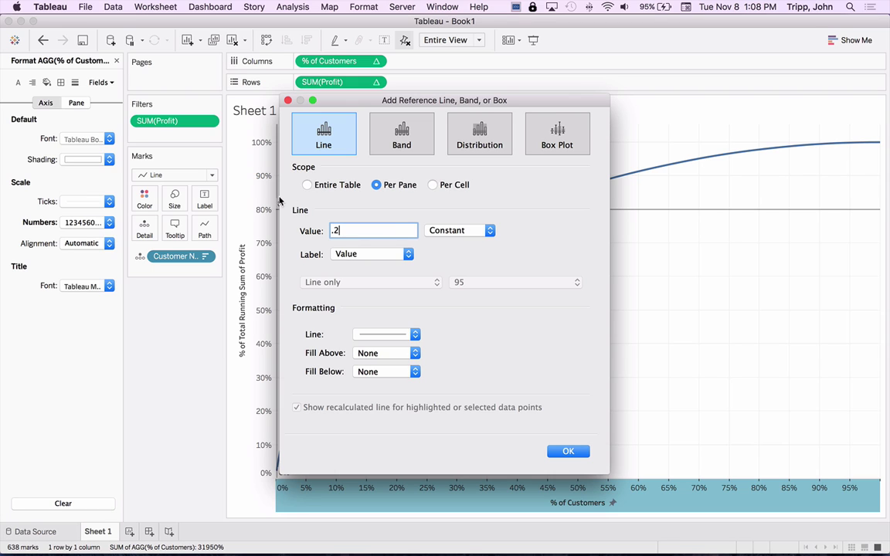
left_click(371, 255)
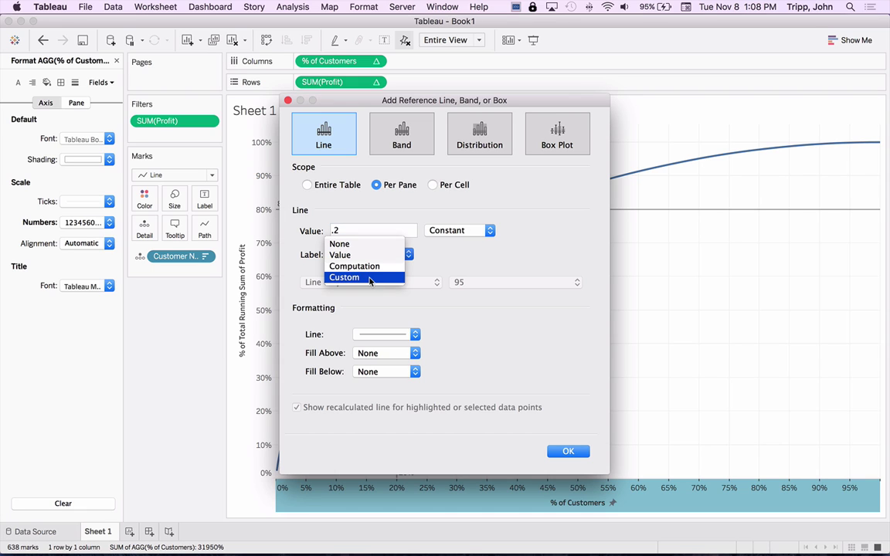
left_click(366, 278)
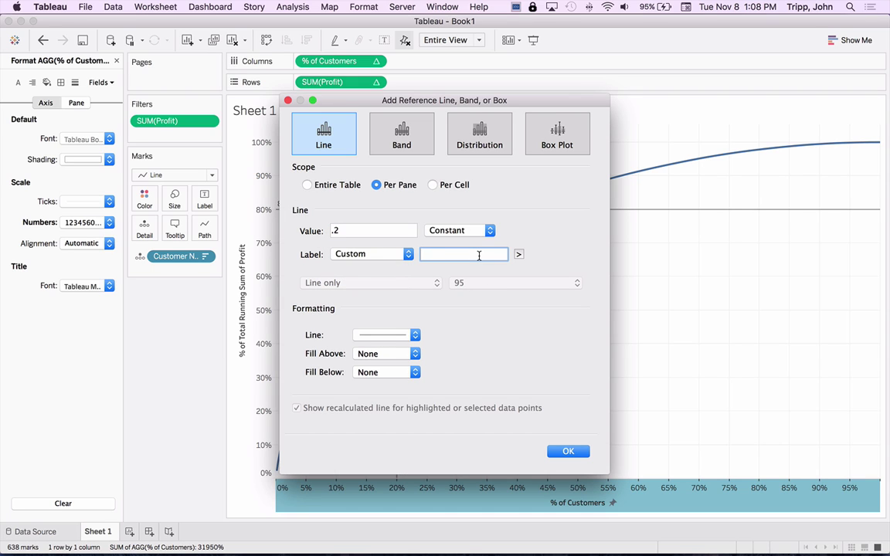
type("20%")
left_click(569, 452)
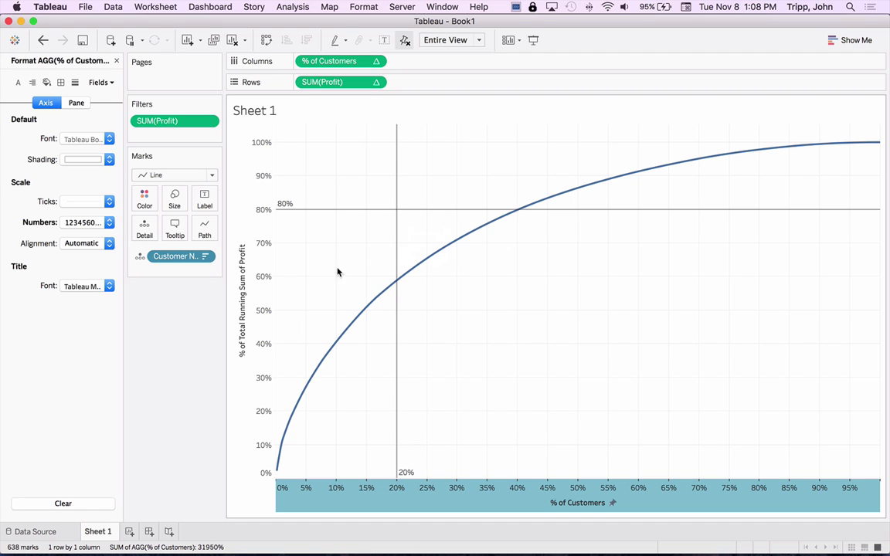
- Show Sheet 1's Pareto chart with its 80% and 20% lines in presentation mode
mouse_move(417, 210)
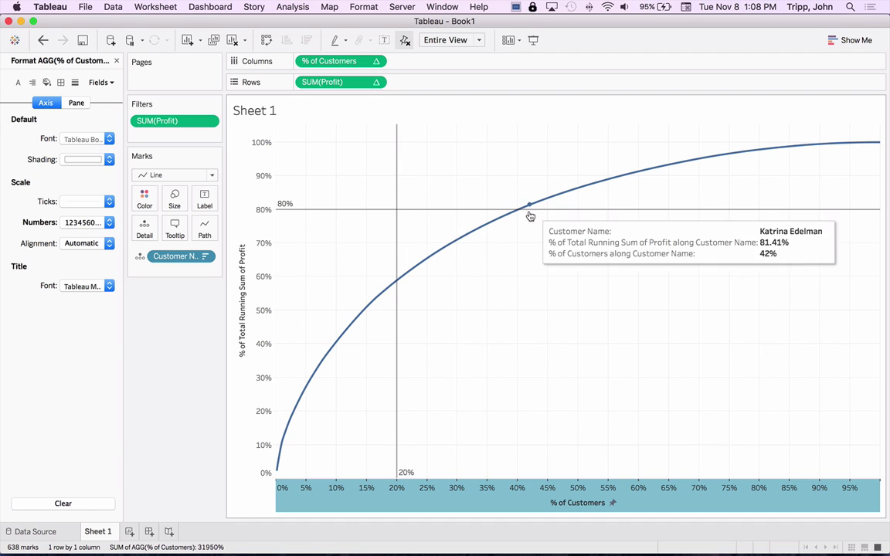
mouse_move(516, 217)
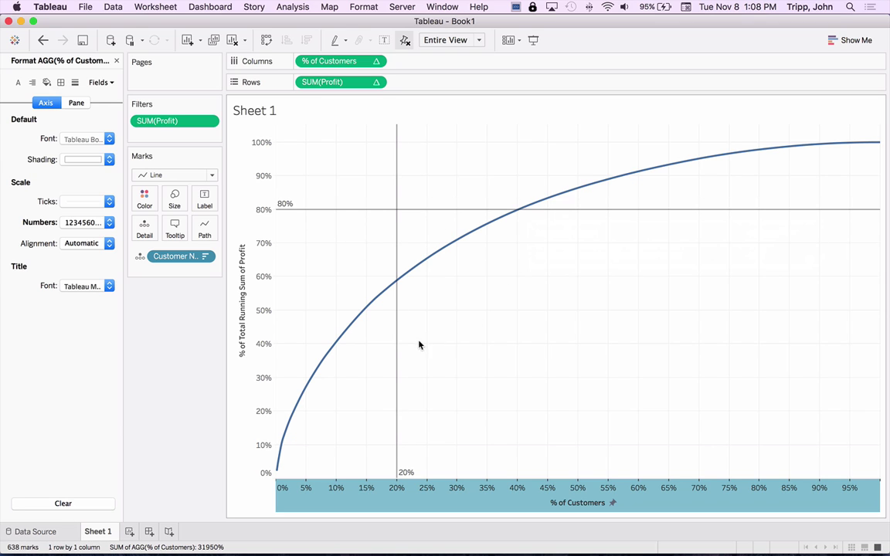
mouse_move(420, 272)
left_click(533, 40)
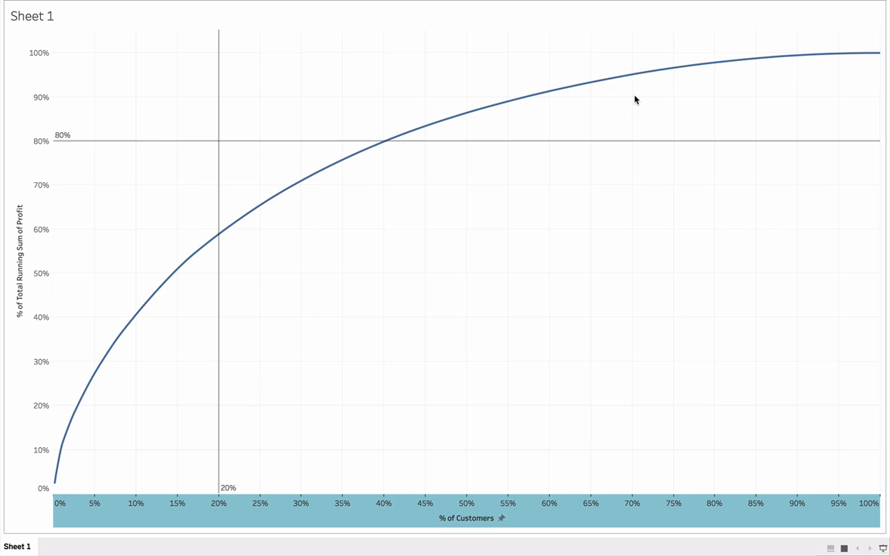